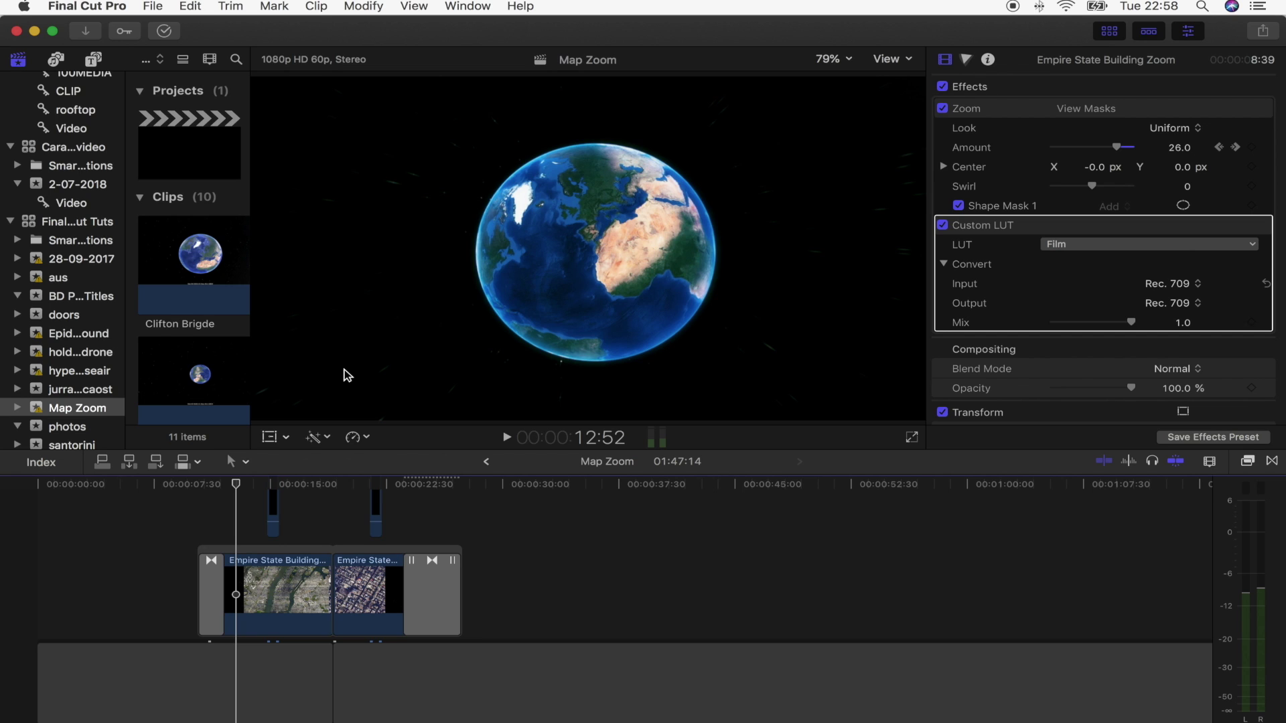
- Switch to Google Earth Pro and narrow the sidebar to widen the globe view
click(1042, 712)
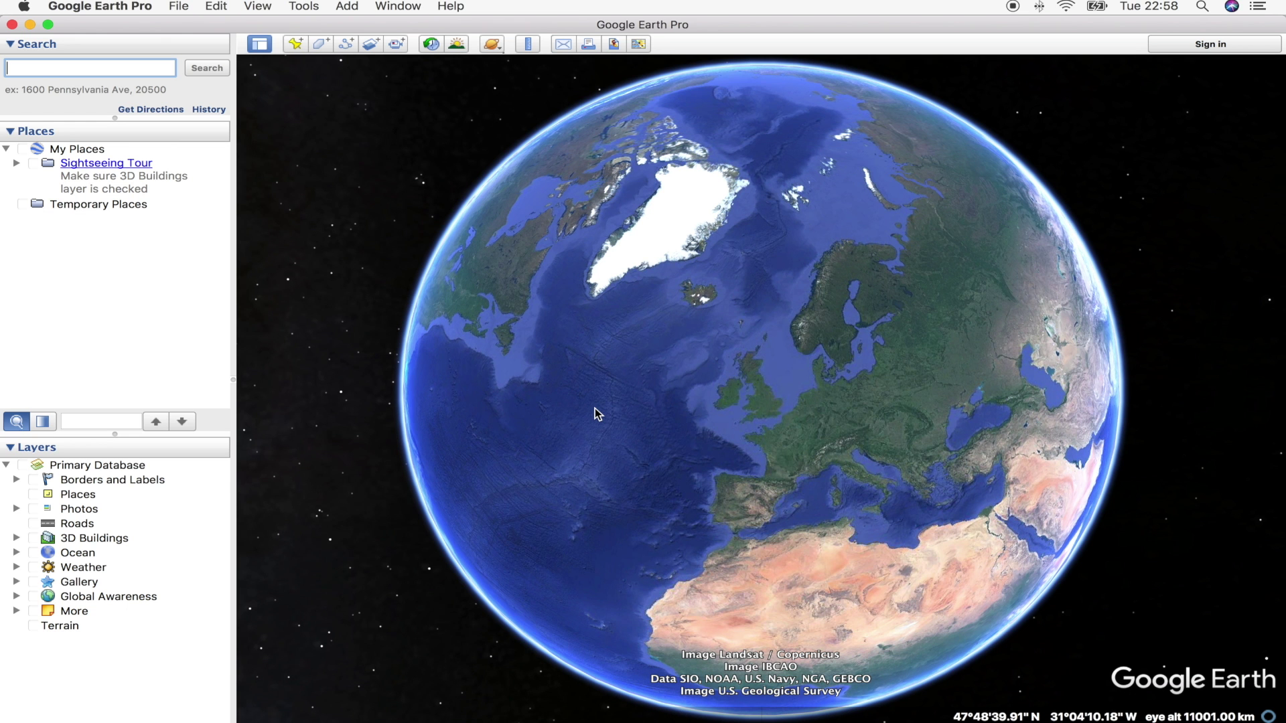
scroll(595, 407, down, 3)
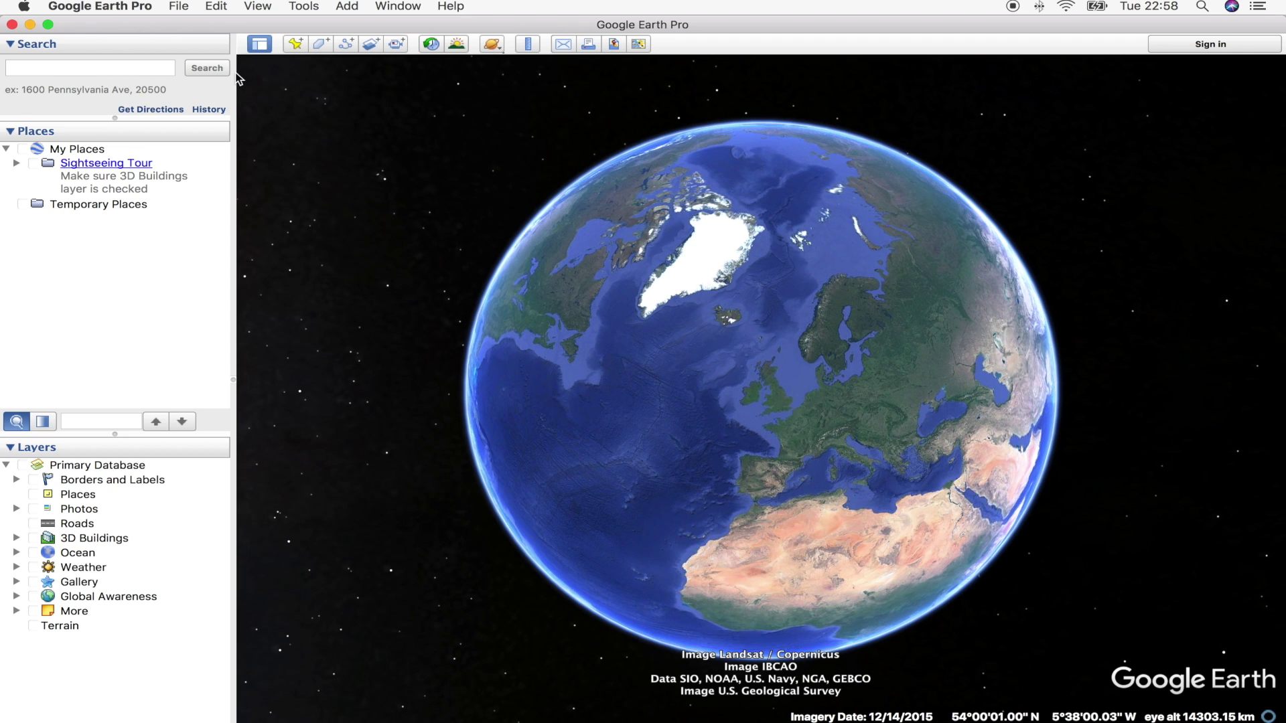
drag(233, 93, 182, 94)
click(36, 72)
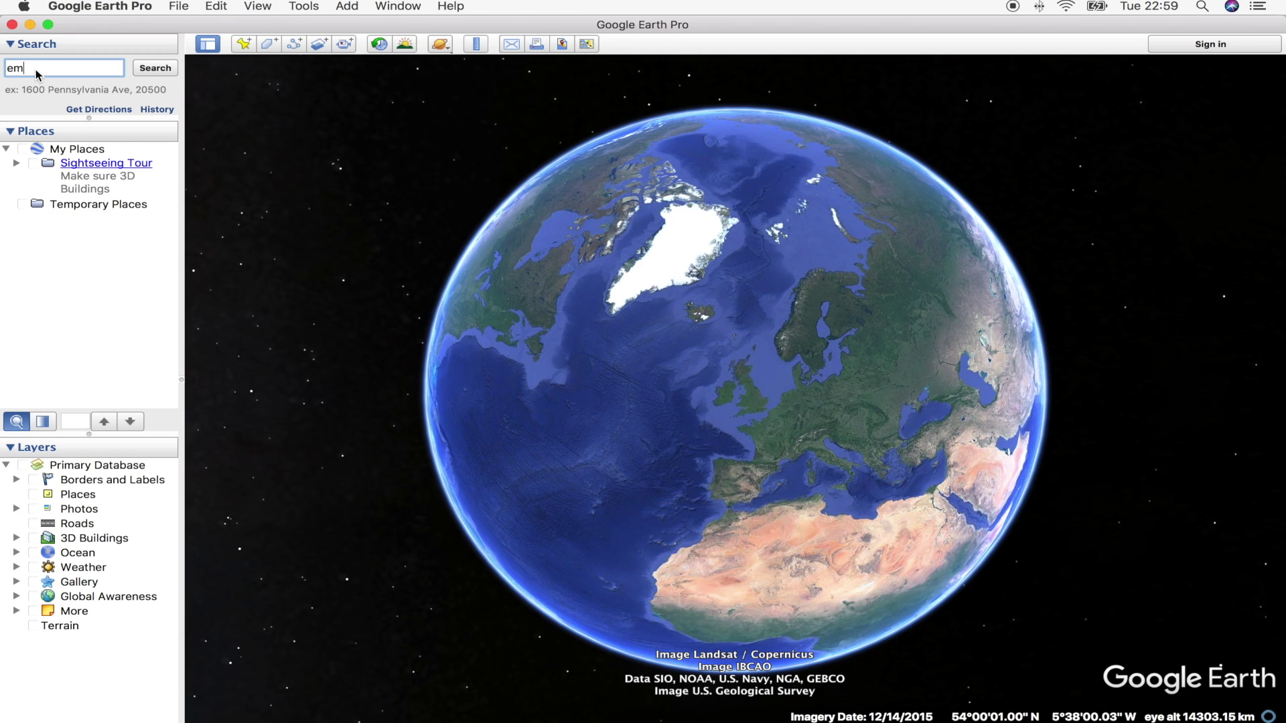
- Search 'empire state' and fly to the Empire State Building suggestion
text(empire state)
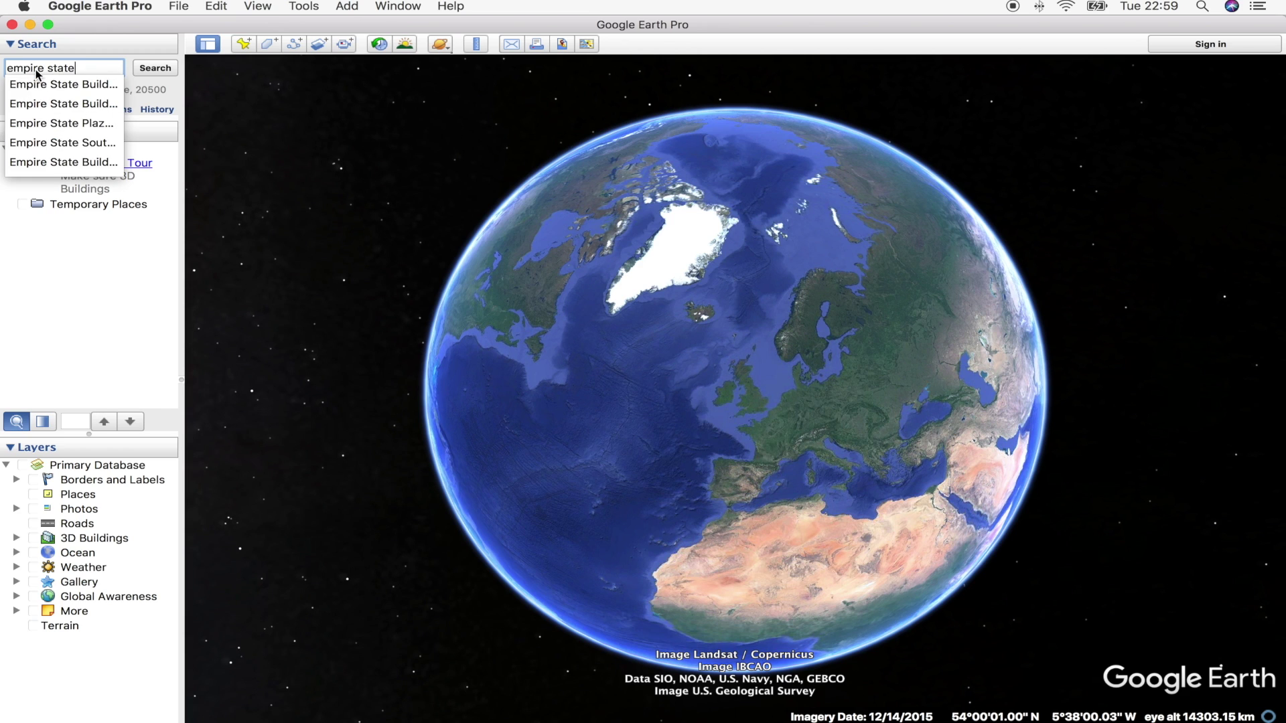
click(41, 83)
click(148, 67)
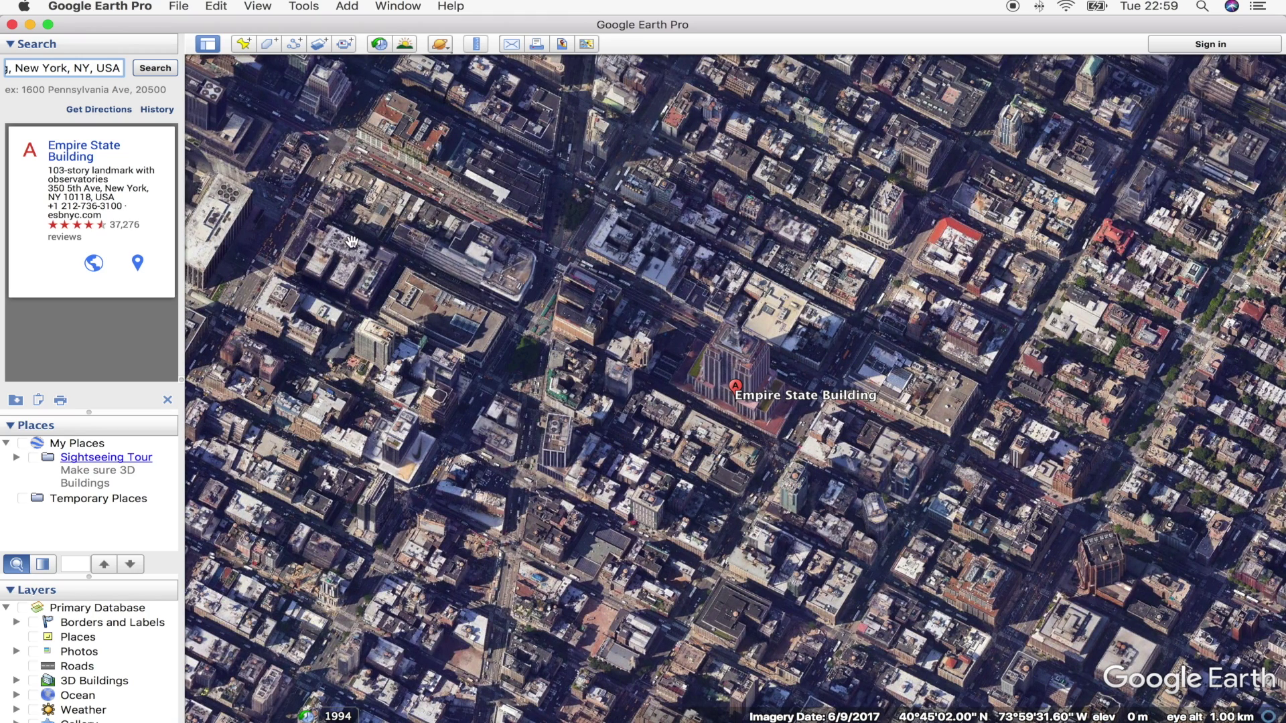
- From the Empire State Building history entry, zoom out to space and spin the globe to Africa
click(159, 110)
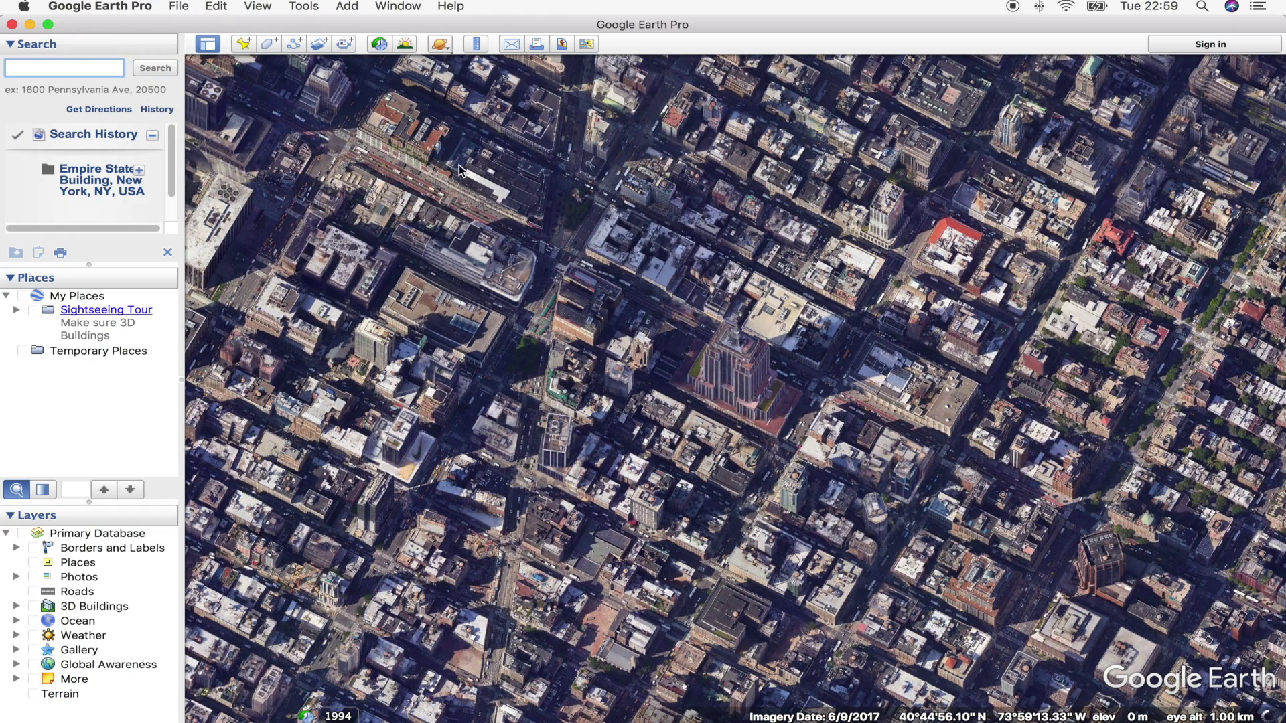
click(94, 183)
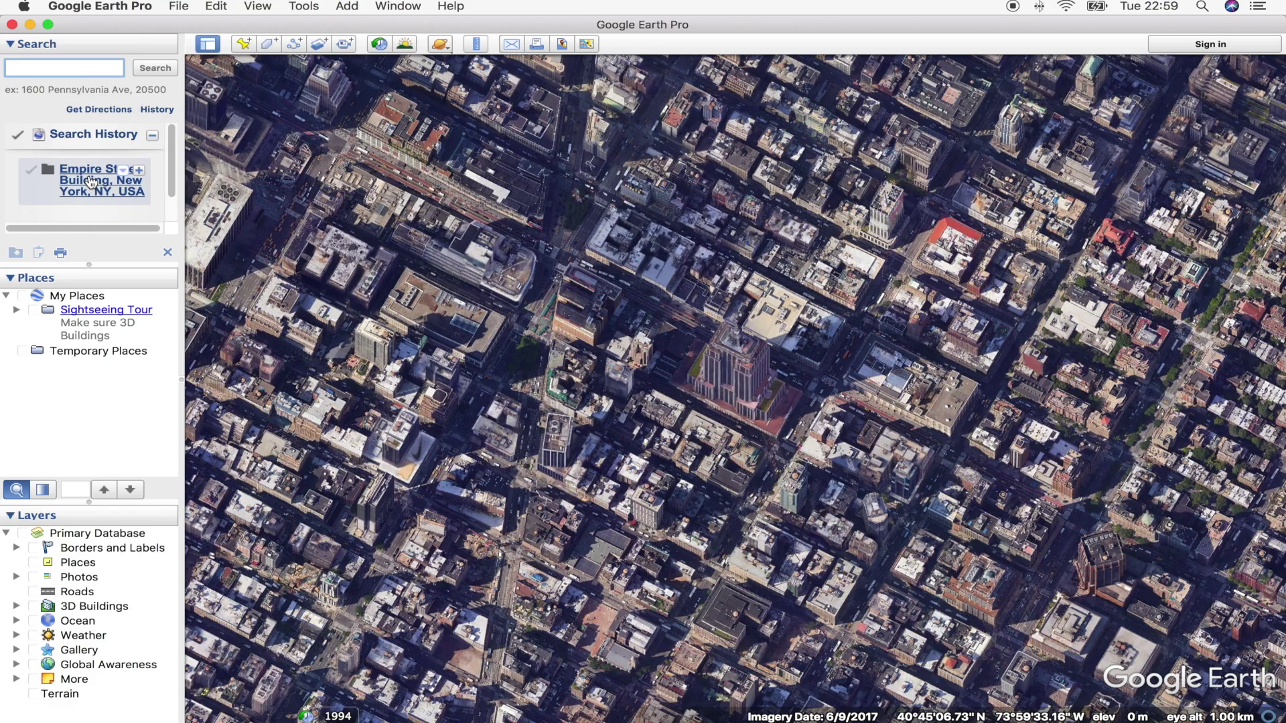
scroll(546, 385, down, 5)
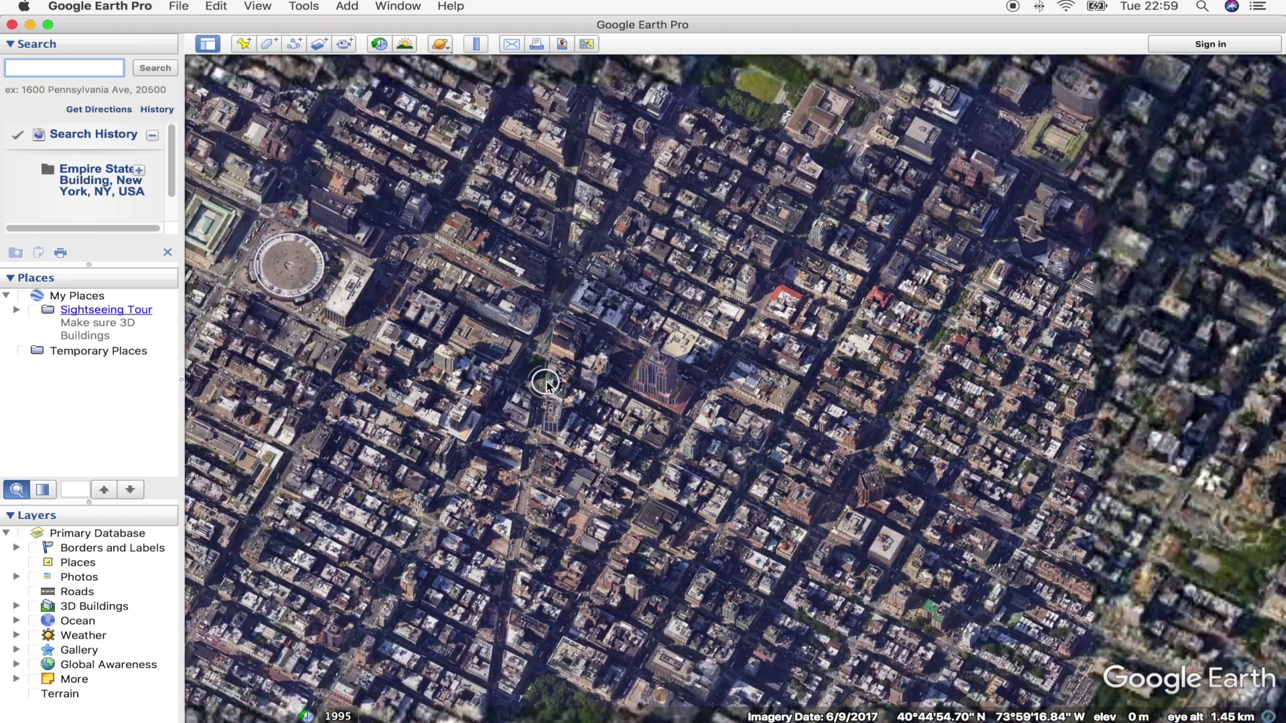
scroll(545, 385, down, 10)
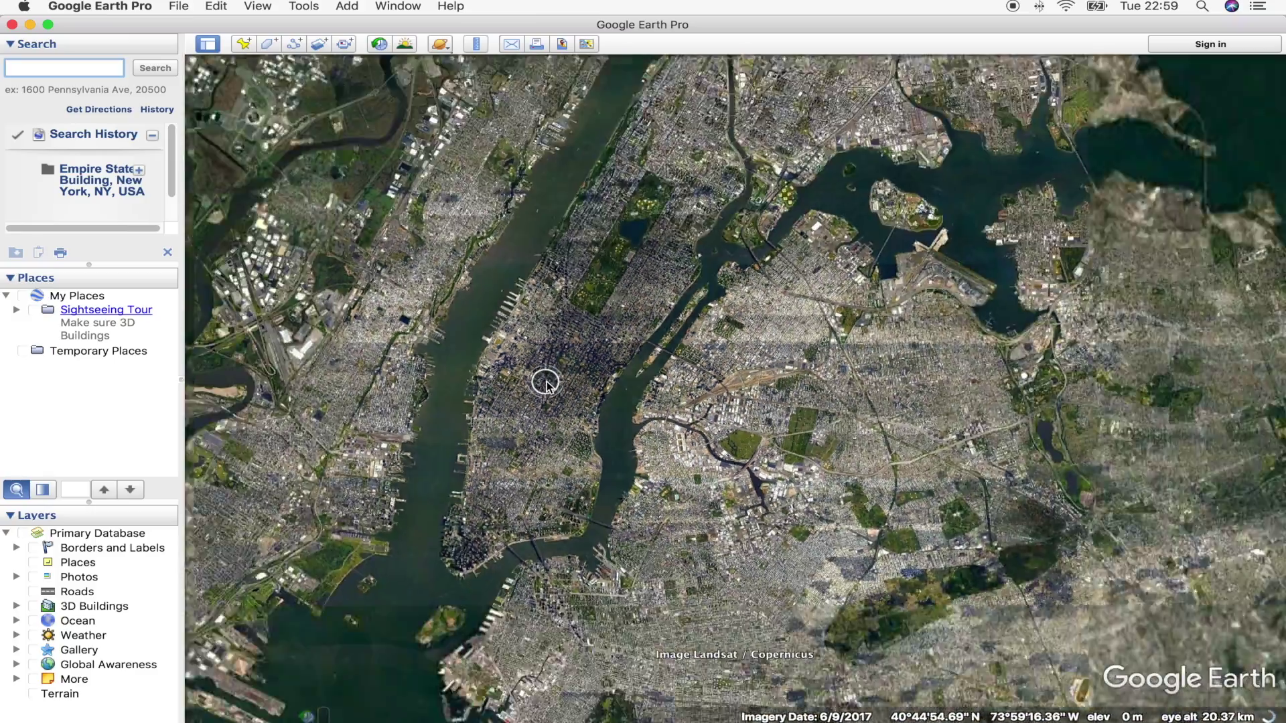
scroll(546, 385, down, 10)
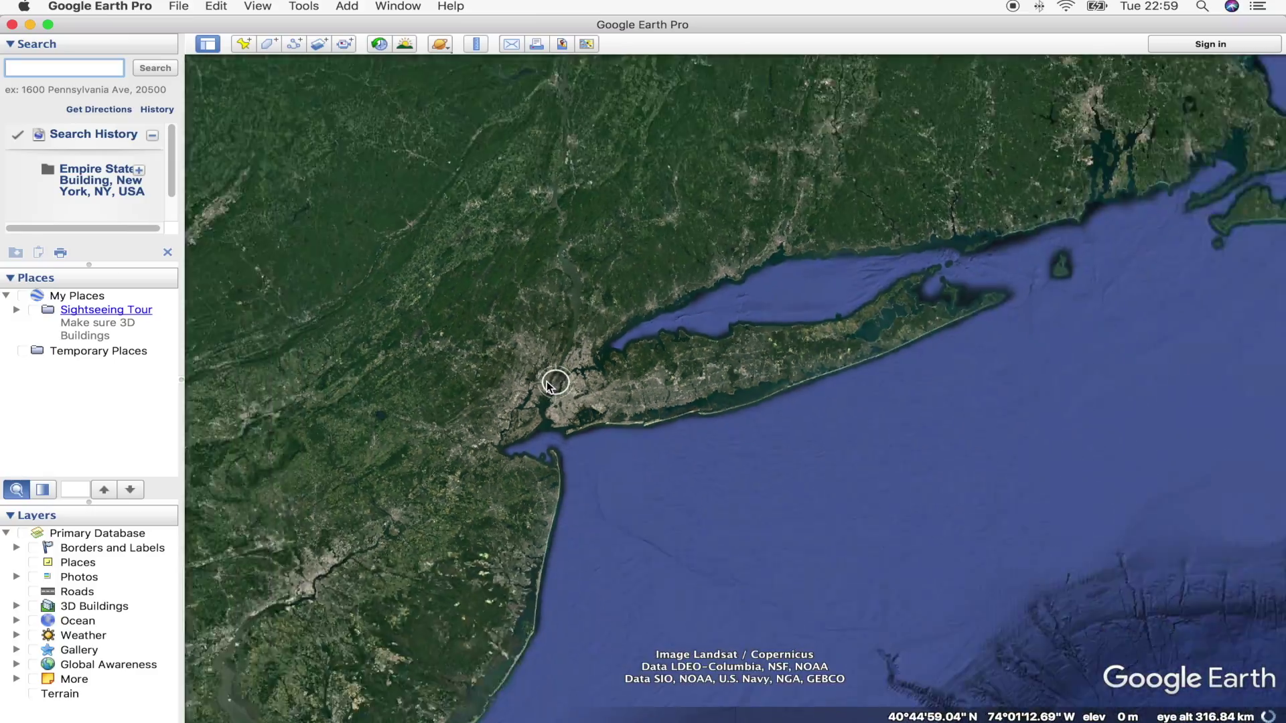
scroll(547, 382, down, 10)
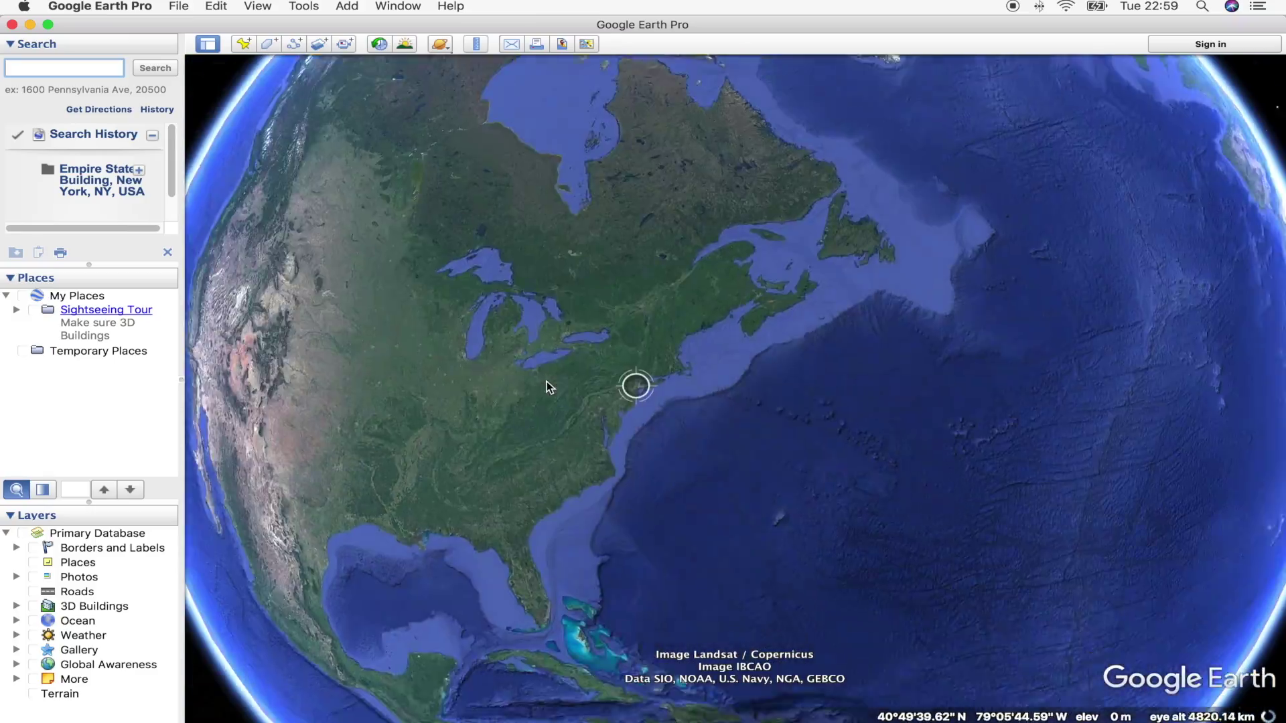
scroll(546, 382, down, 5)
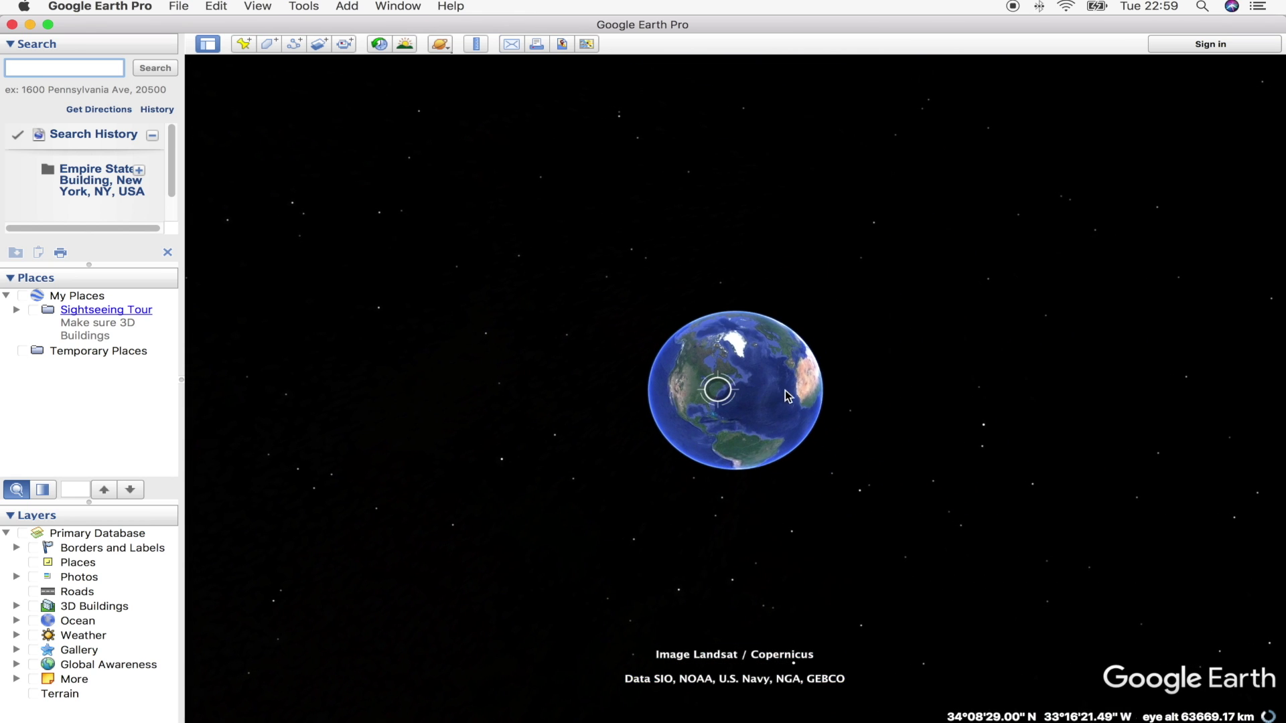
drag(815, 399, 710, 392)
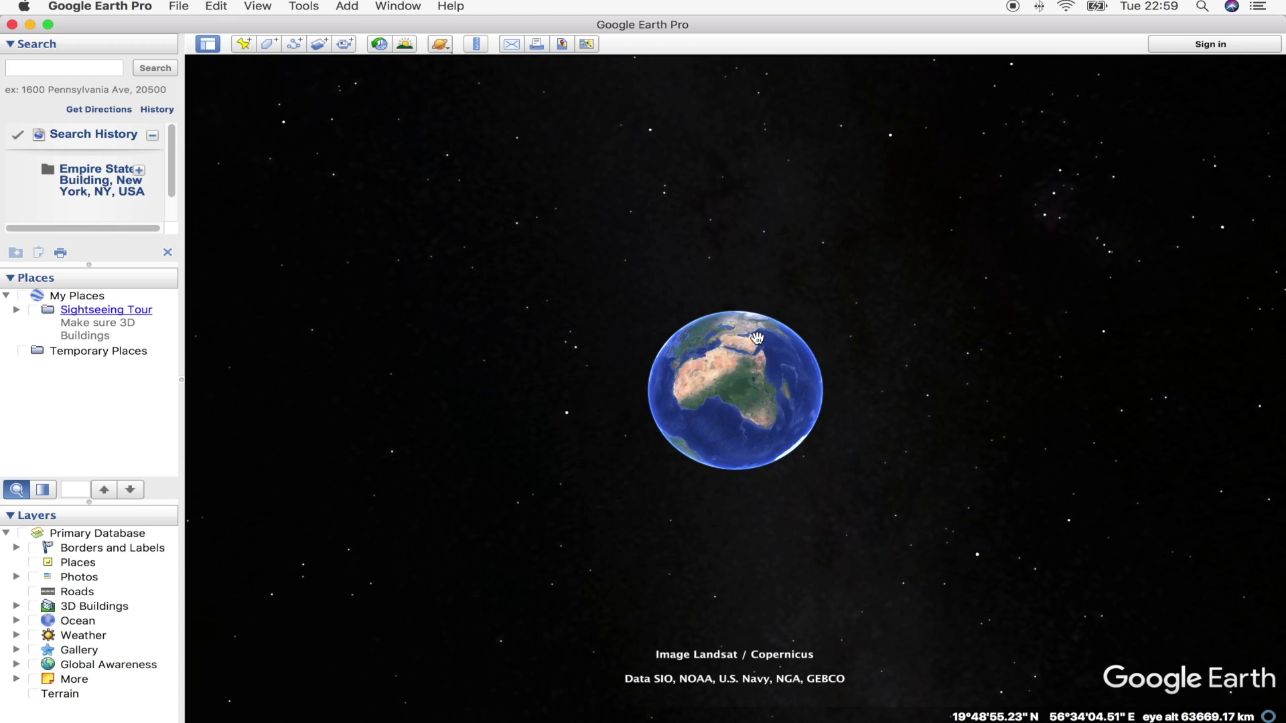
click(1067, 700)
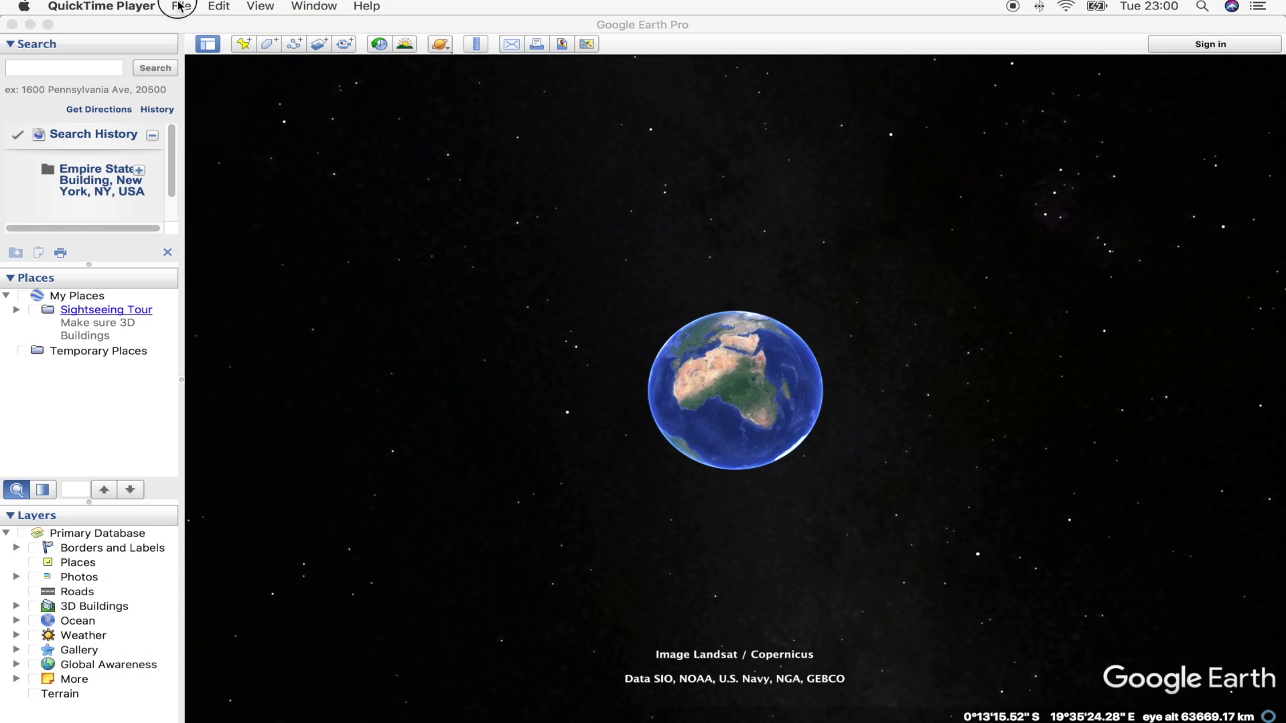
click(179, 7)
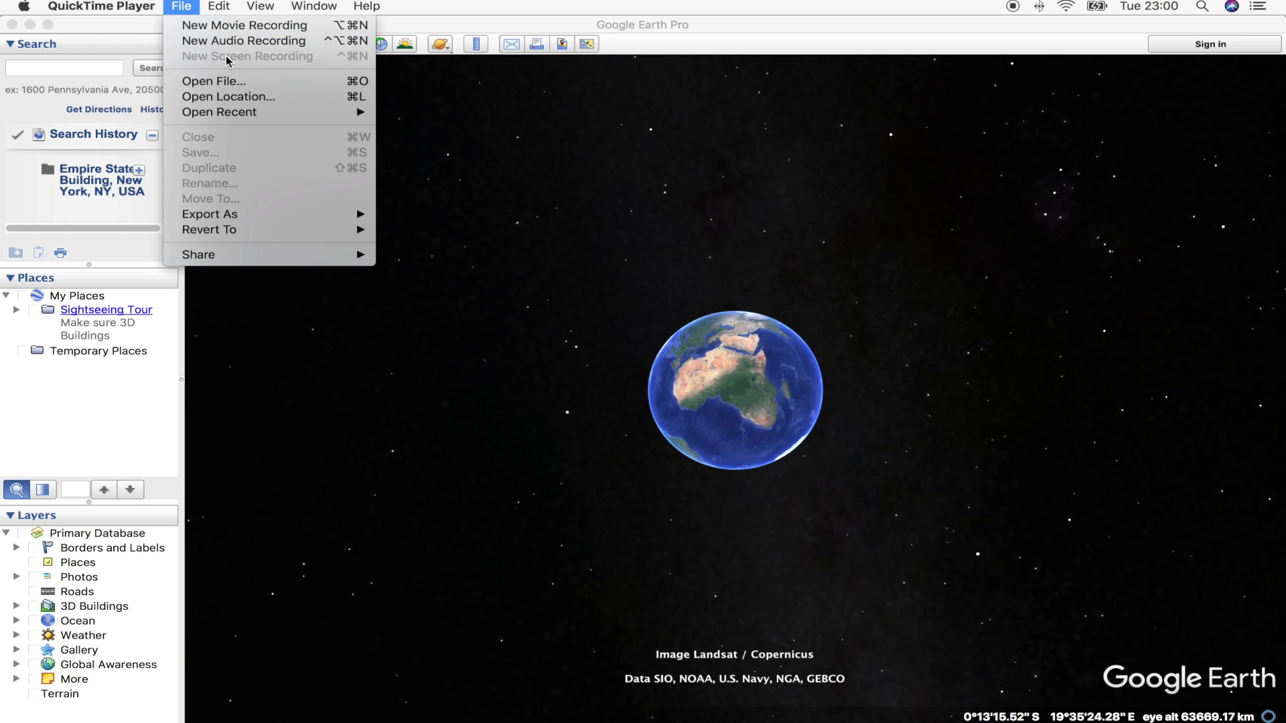
click(444, 128)
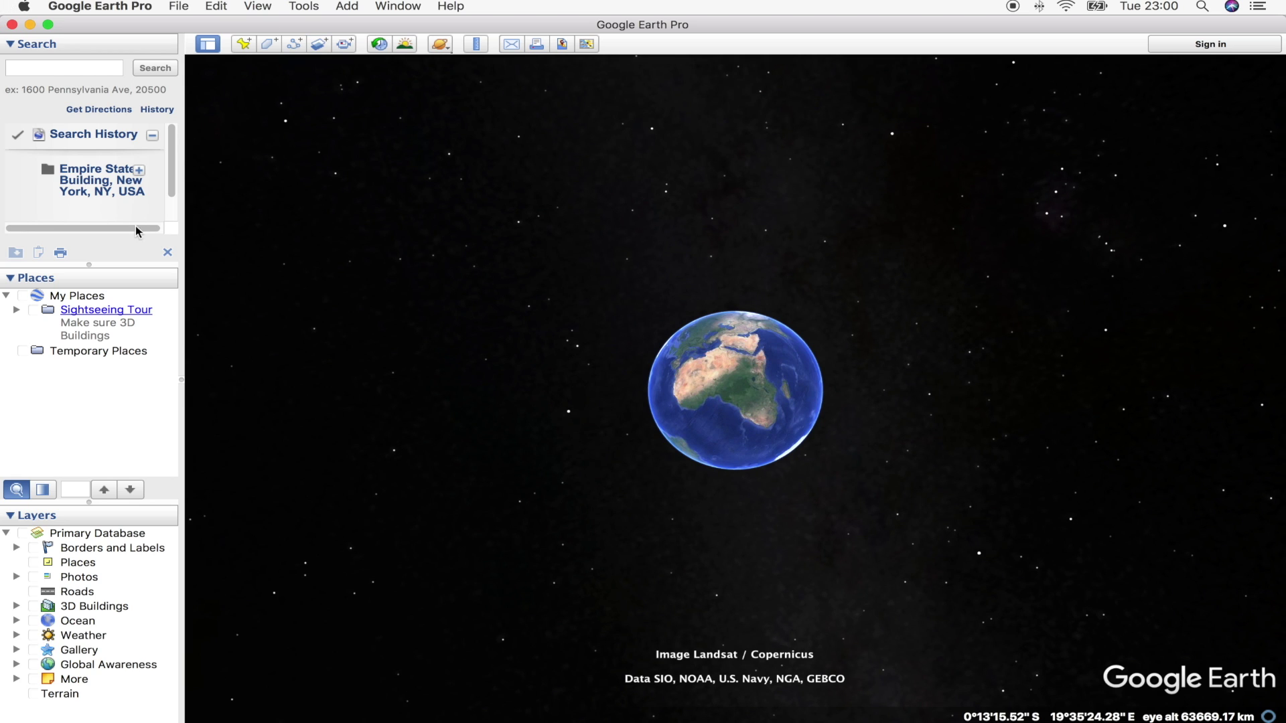
- Fly back down from space to the Empire State Building at 1.00 km eye altitude
double_click(75, 177)
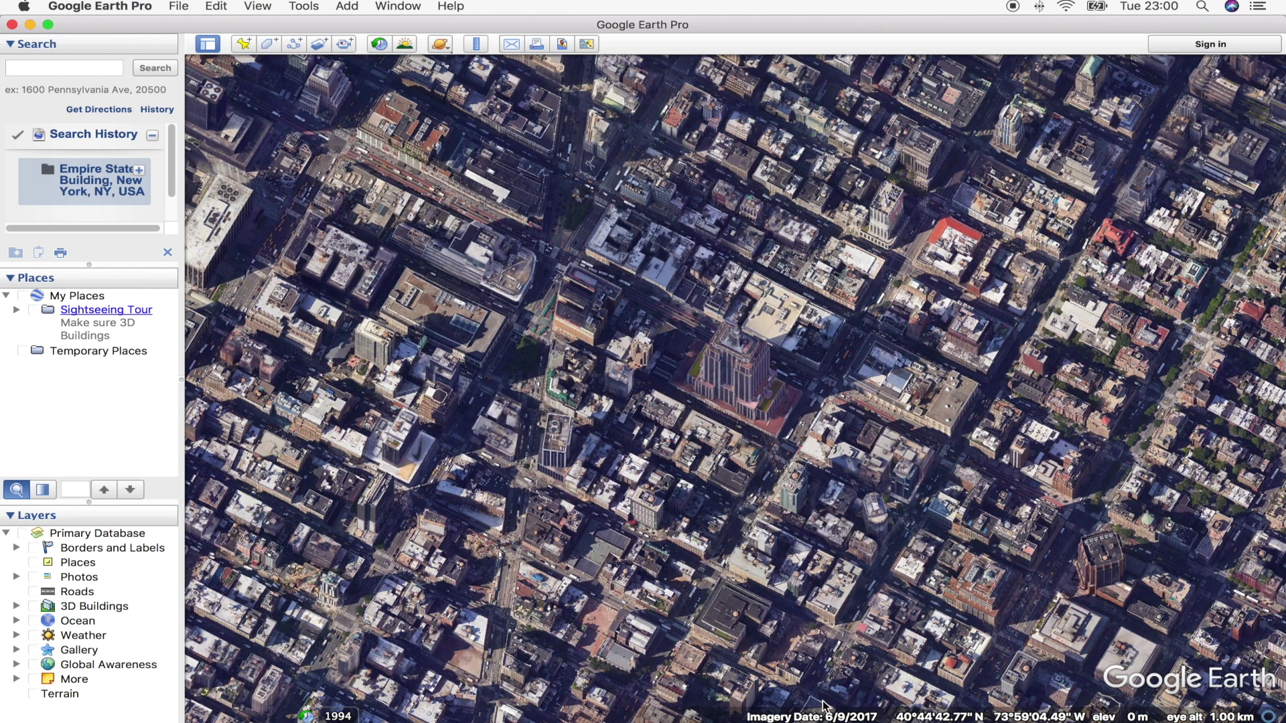
mouse_move(898, 703)
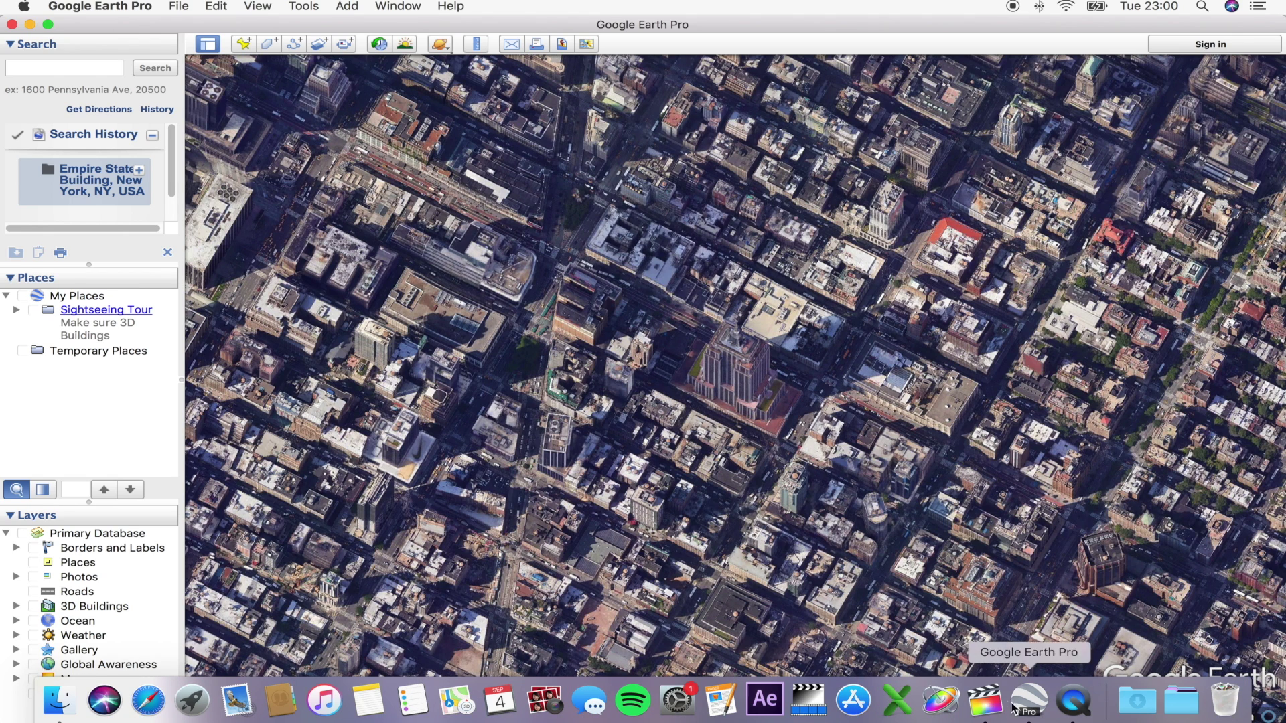
- Place the Empire State Building Zoom clip on the Map Zoom timeline and scale it to 110%
click(990, 708)
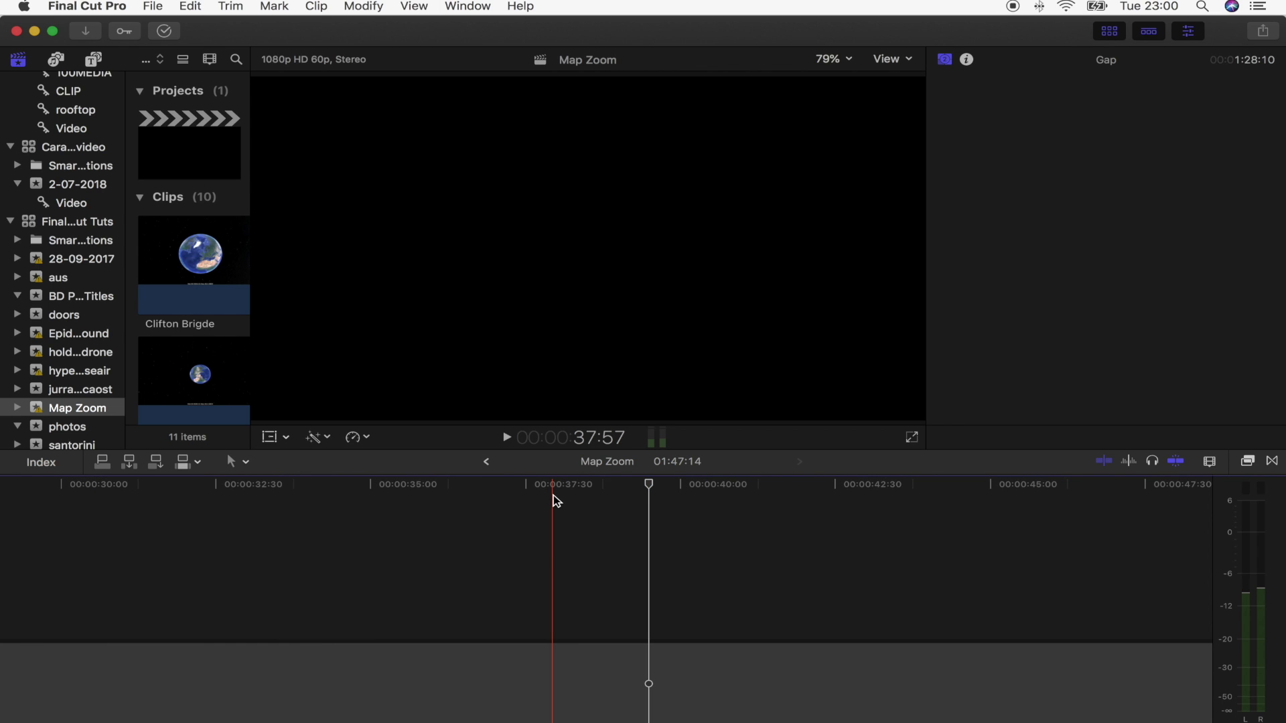
click(201, 214)
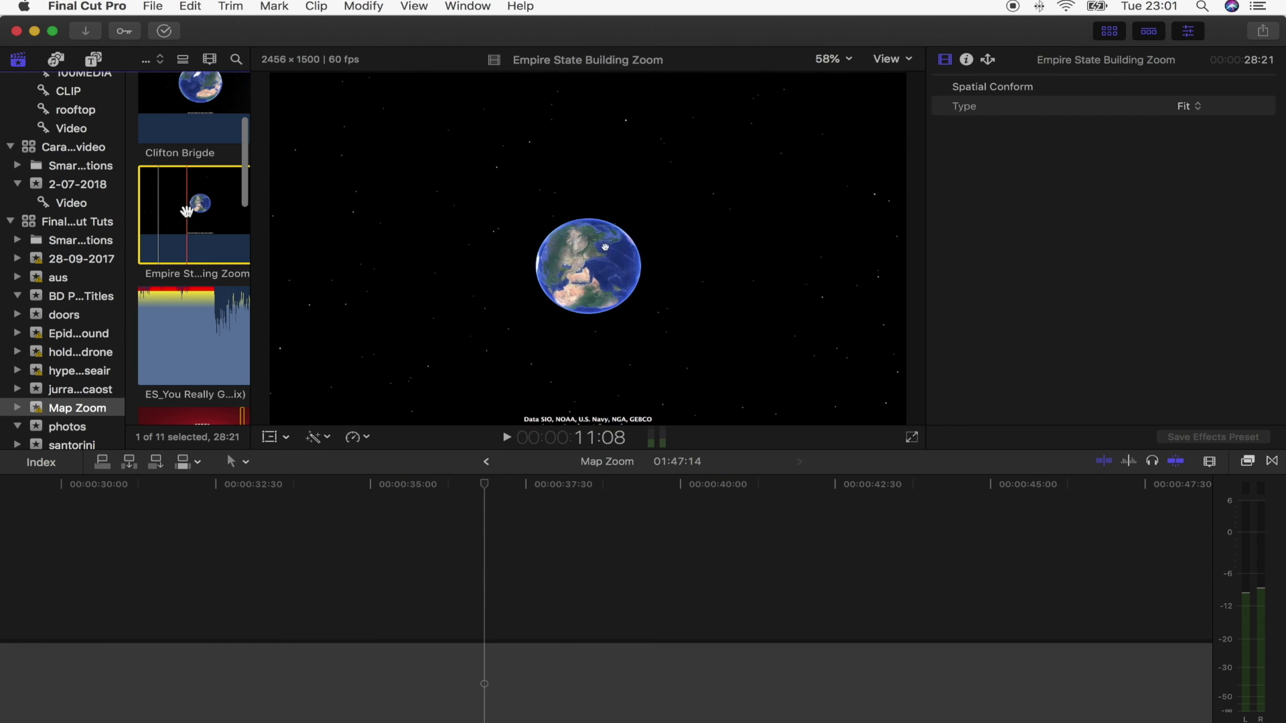
drag(194, 215, 368, 585)
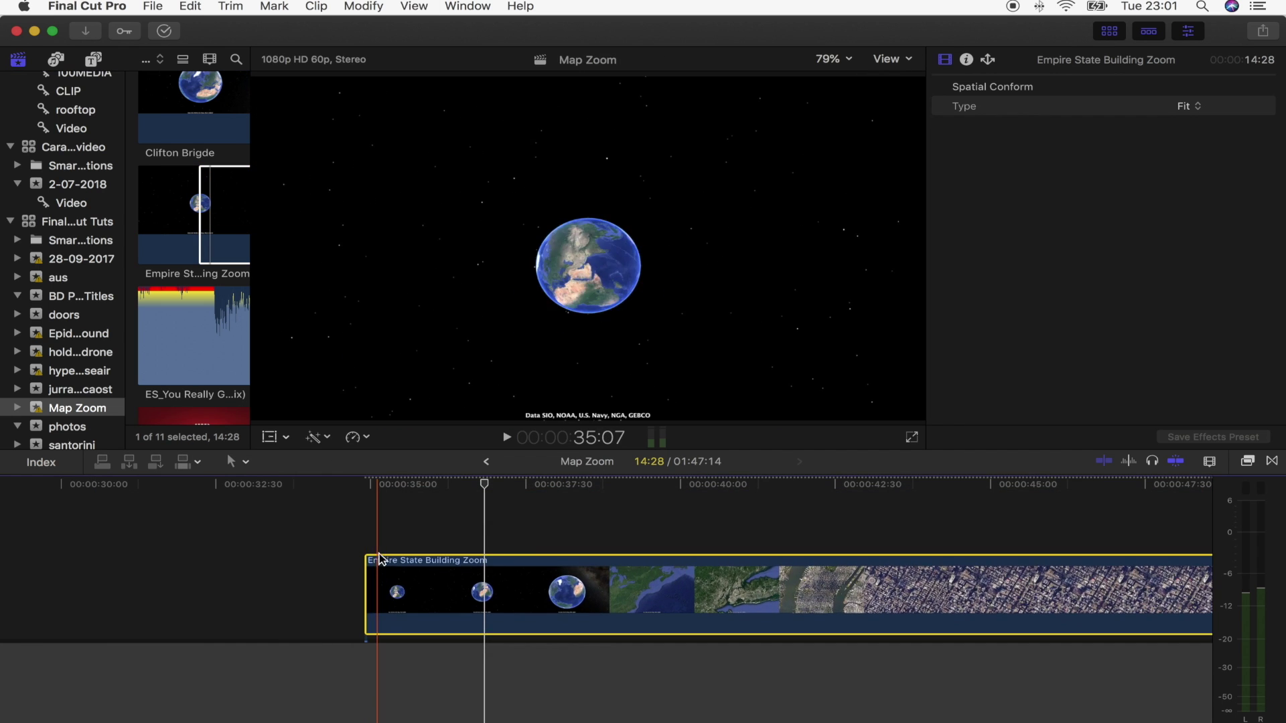
drag(1078, 210, 1078, 208)
click(583, 492)
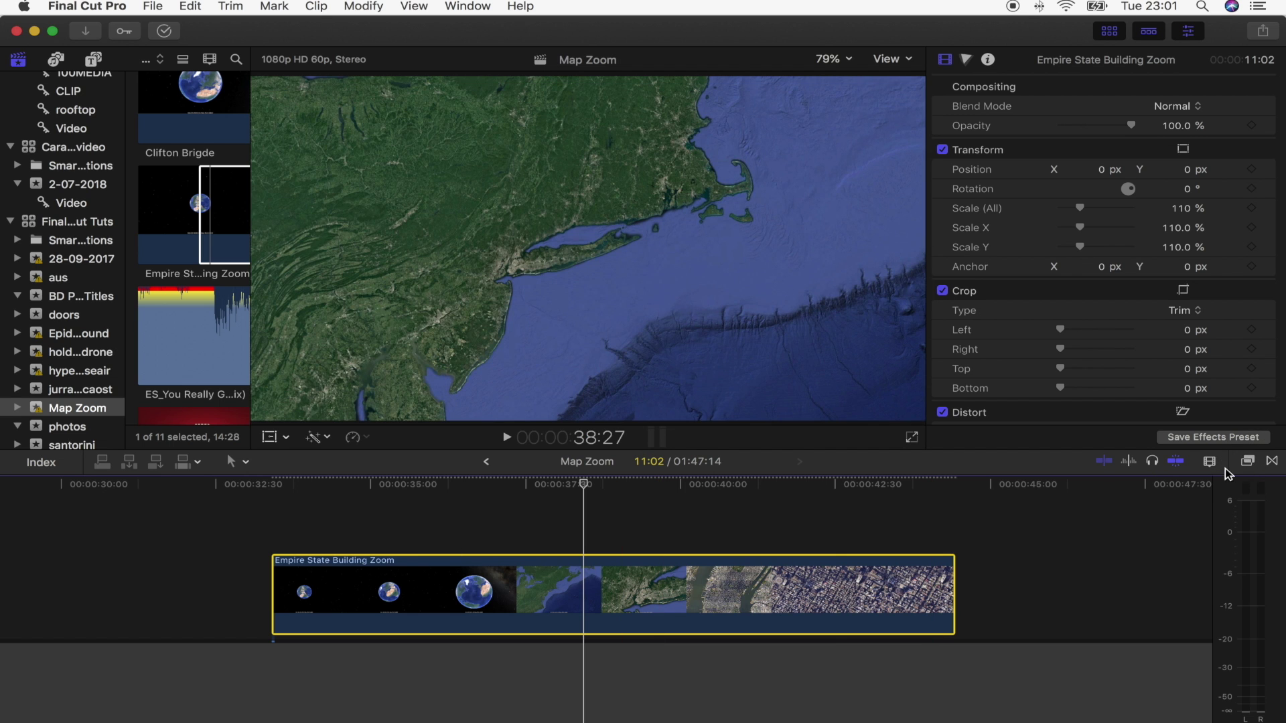
key(super+5)
- Apply the Zoom blur effect from the Blur category to the timeline clip
click(864, 623)
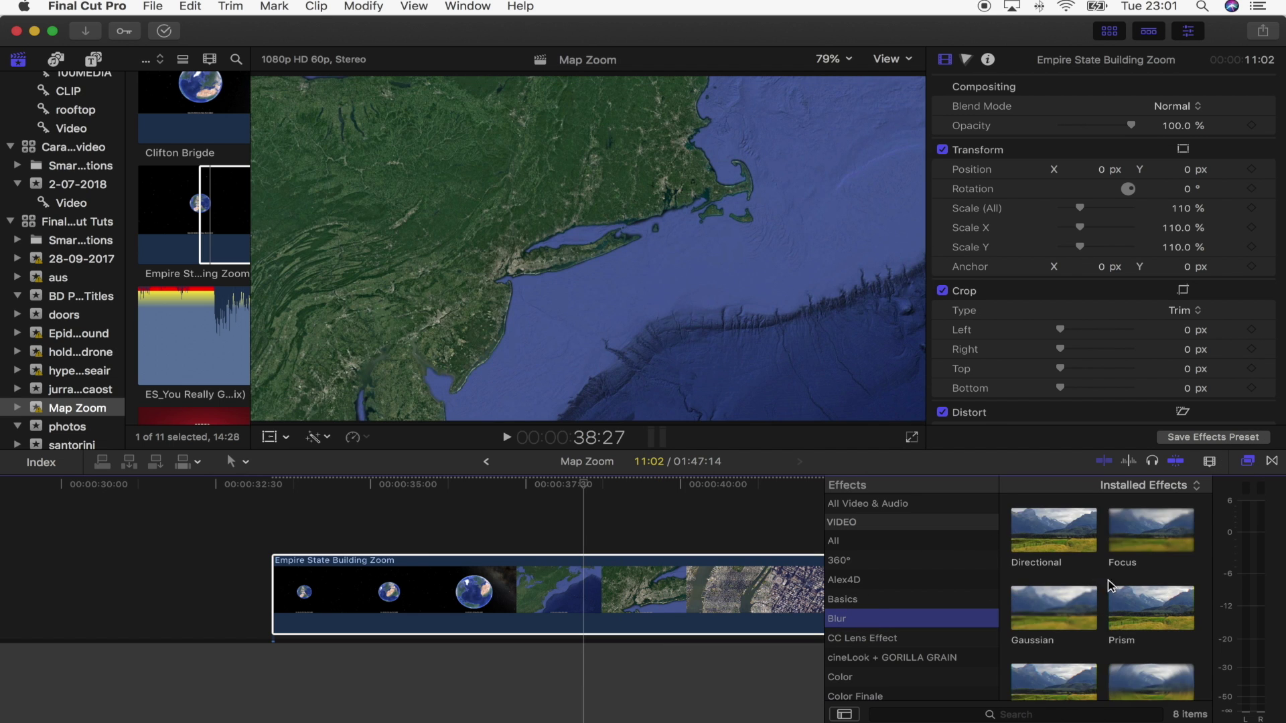
scroll(1139, 637, down, 3)
drag(1145, 661, 486, 596)
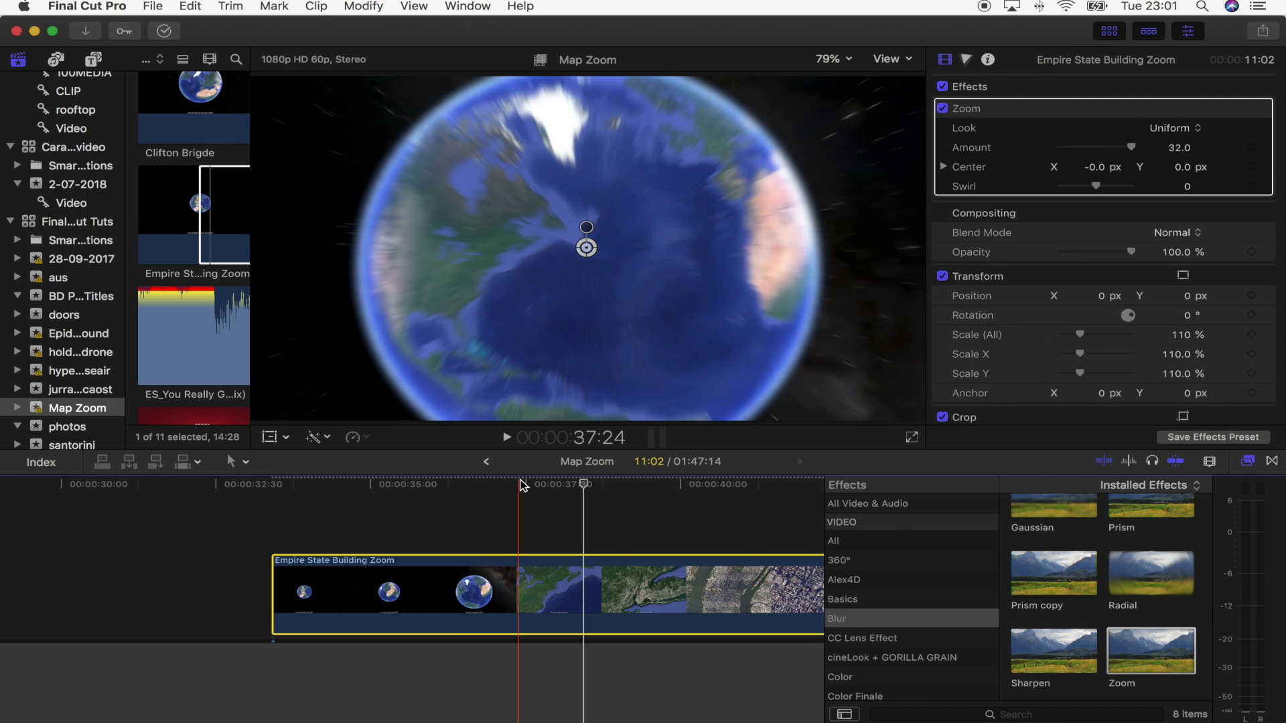
click(521, 483)
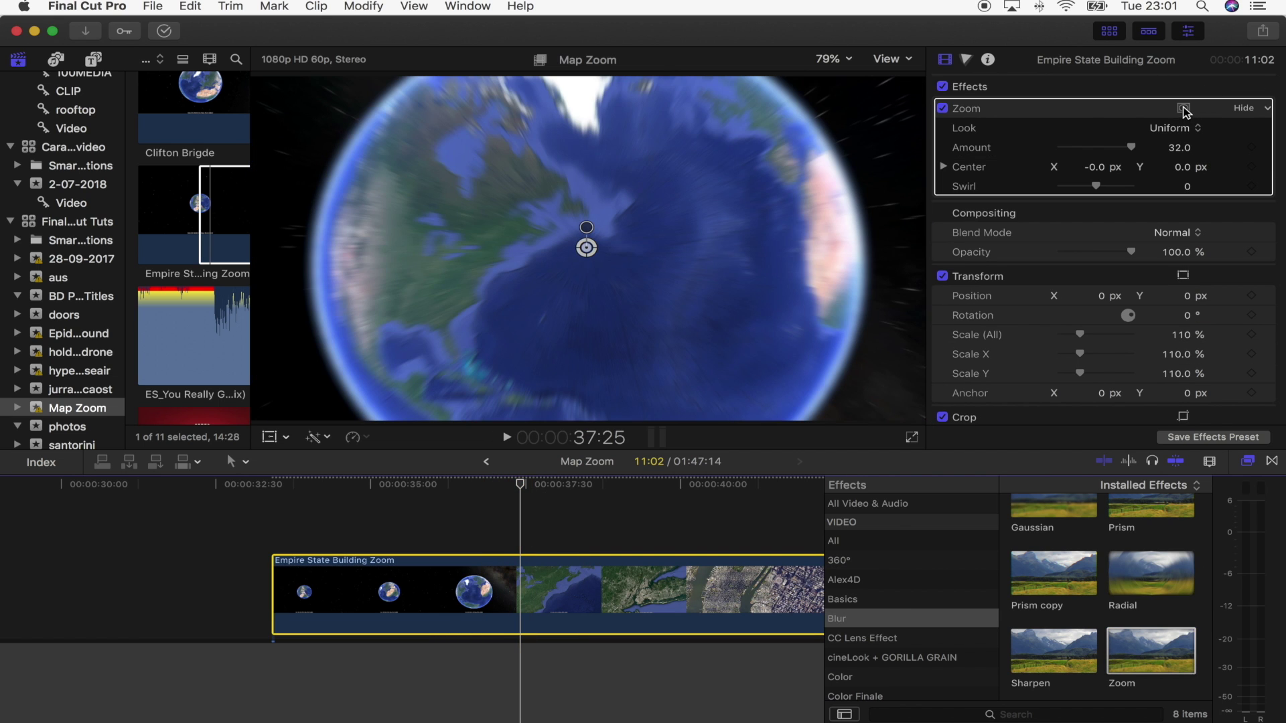
- Add an inverted shape mask to the Zoom blur with a small sharp centre and wide feather
click(1183, 109)
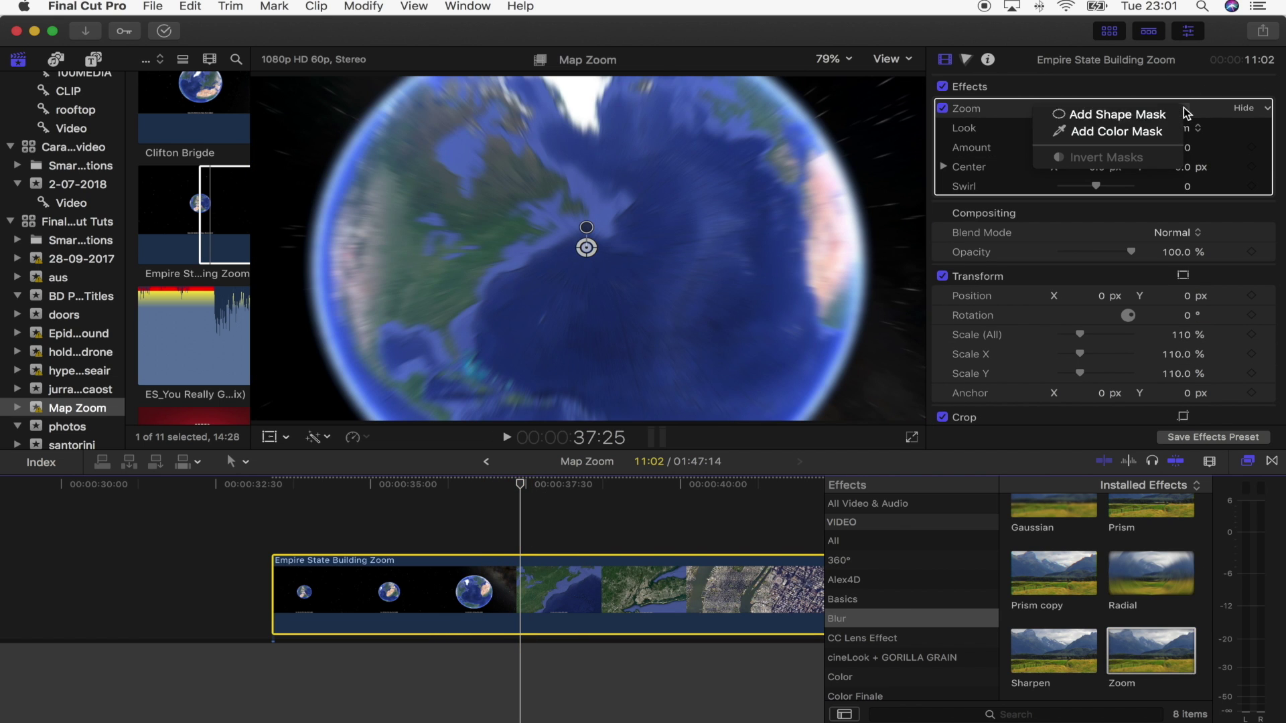
click(1086, 115)
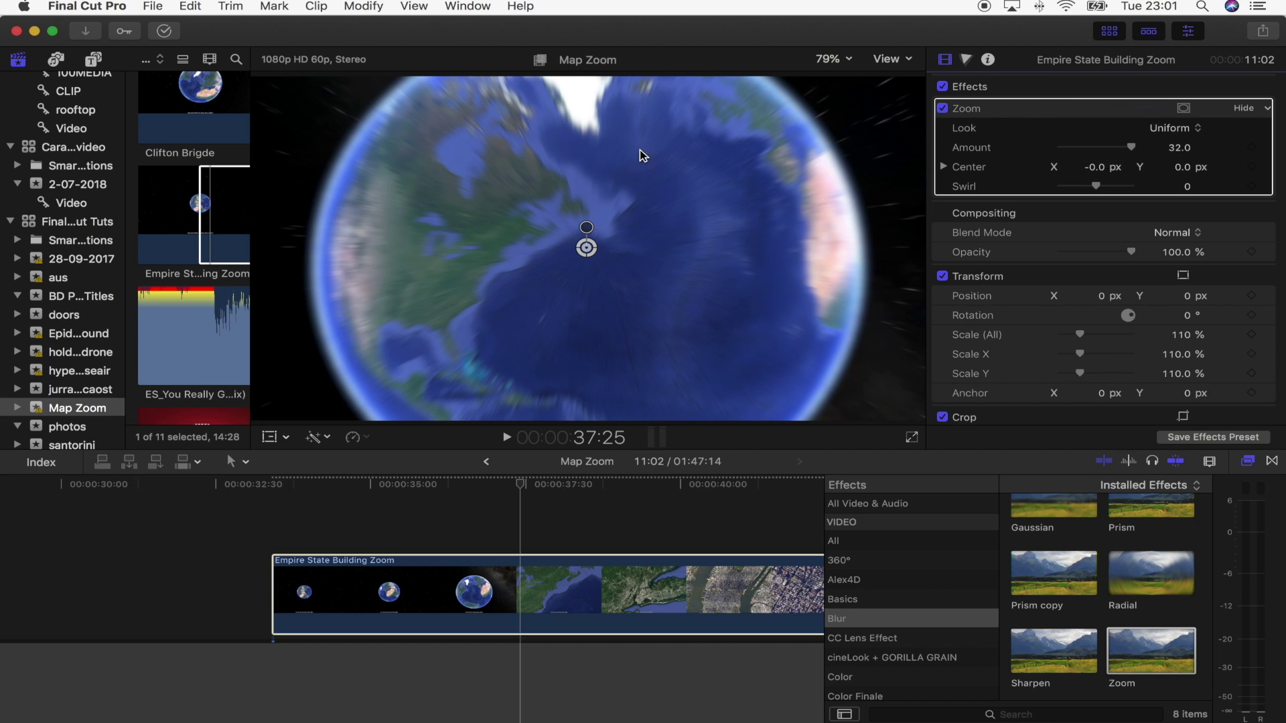
click(1184, 109)
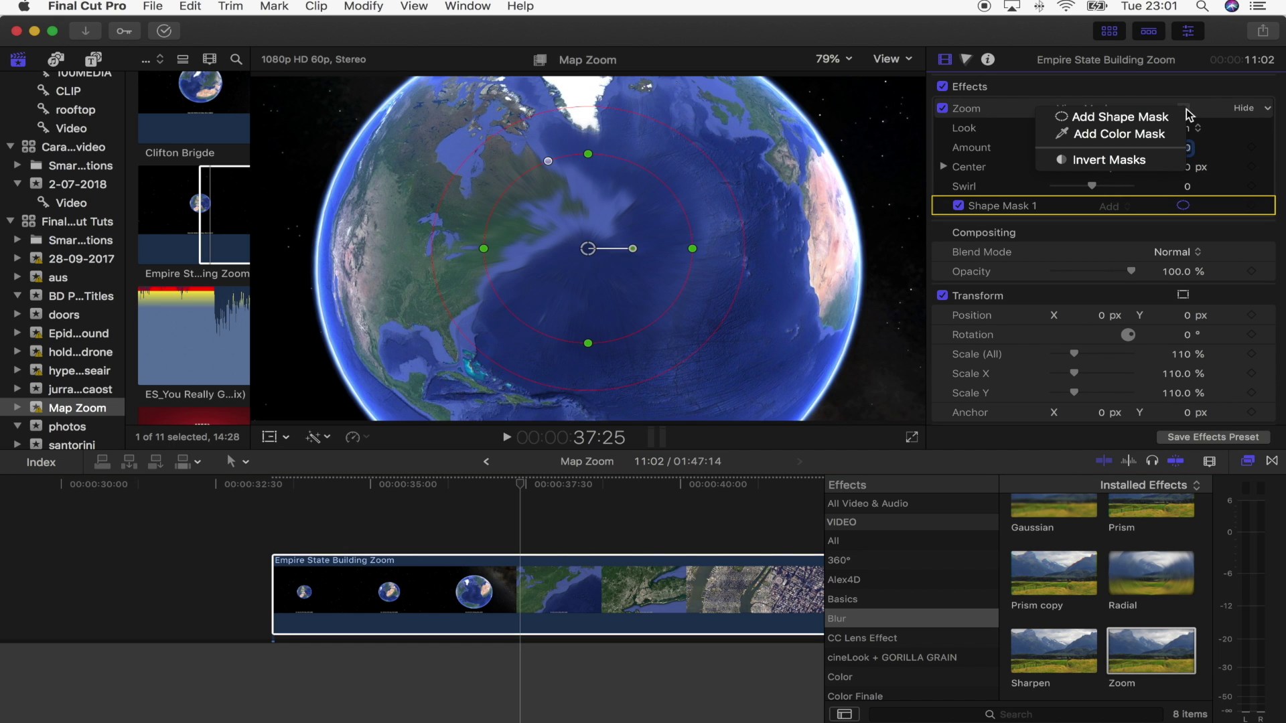
click(1132, 160)
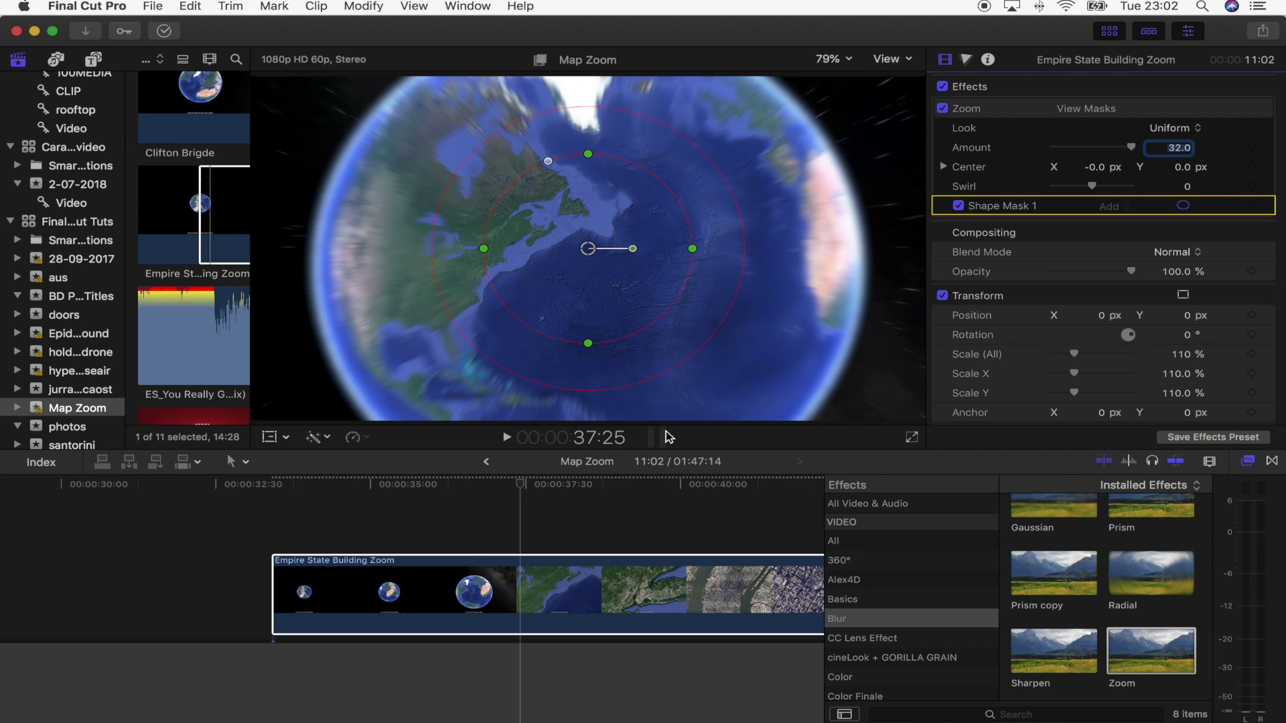
drag(693, 249, 656, 249)
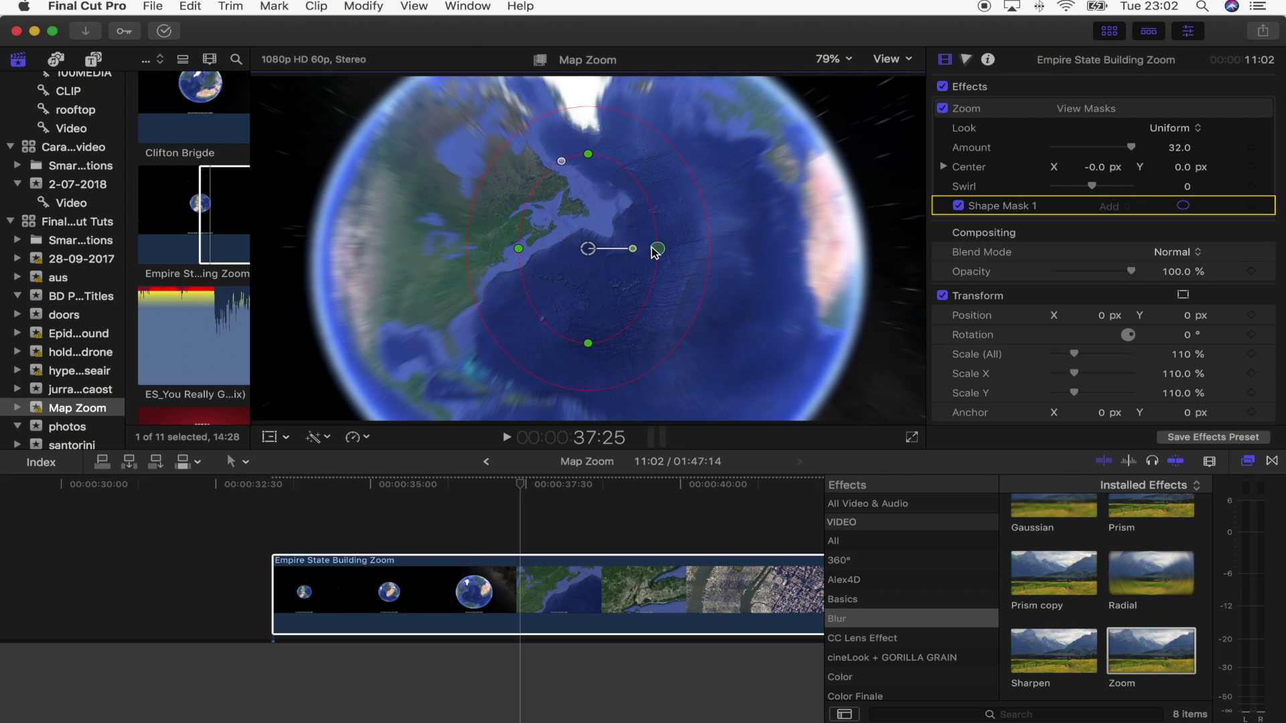
drag(588, 155, 588, 213)
drag(653, 251, 896, 208)
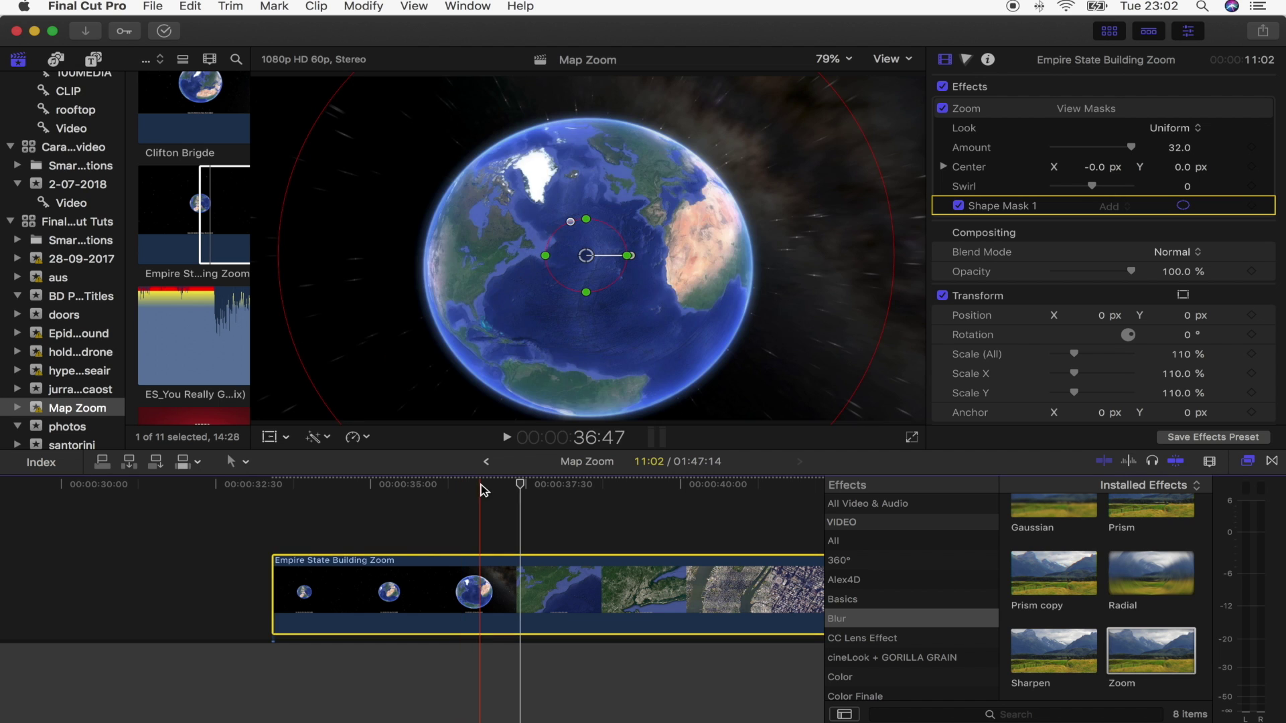
- Keyframe Zoom blur amount at 0 at 34:45, 43 over the US northeast, and 0 at 43:20
drag(482, 489, 357, 495)
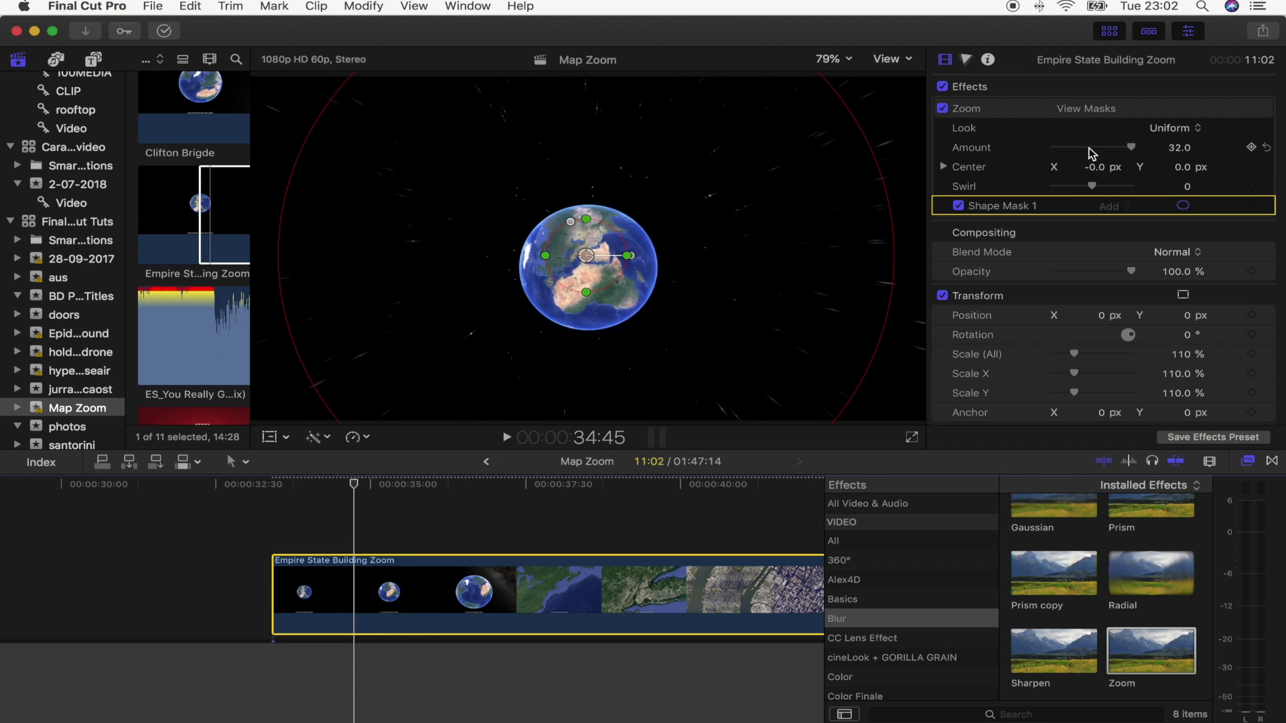
drag(1092, 150, 1002, 150)
drag(473, 485, 568, 486)
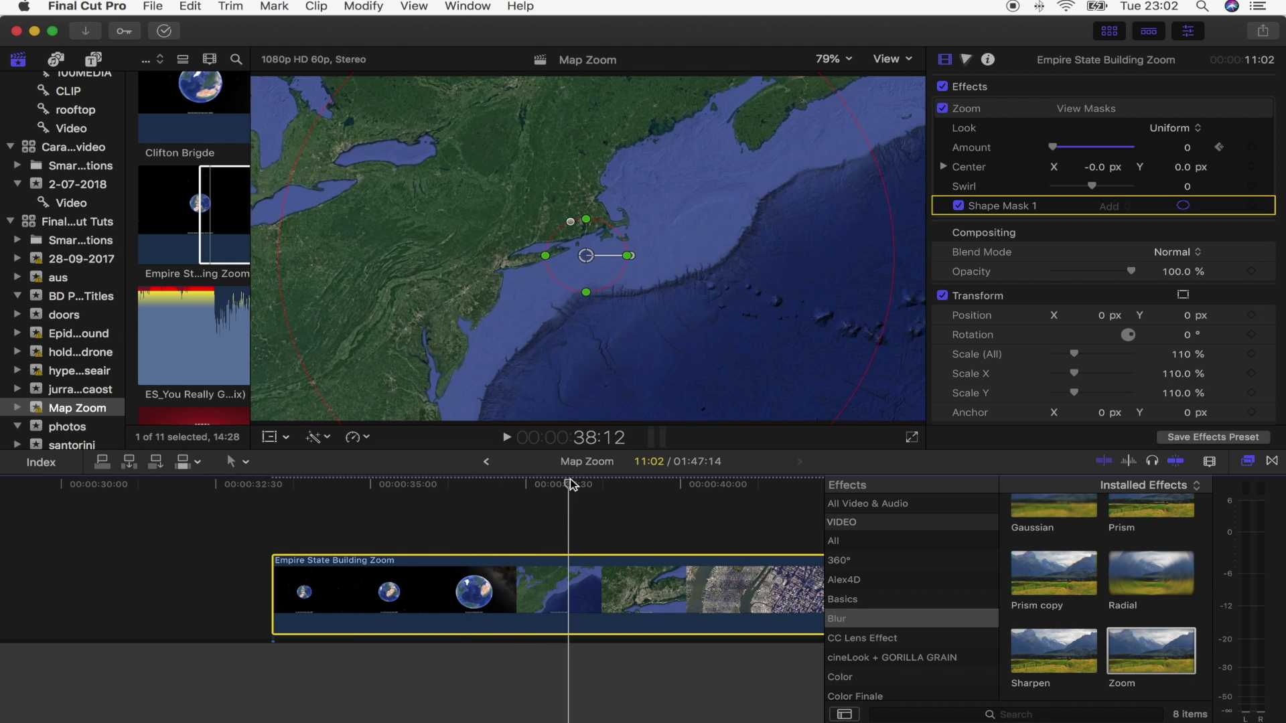
drag(1132, 150, 1180, 156)
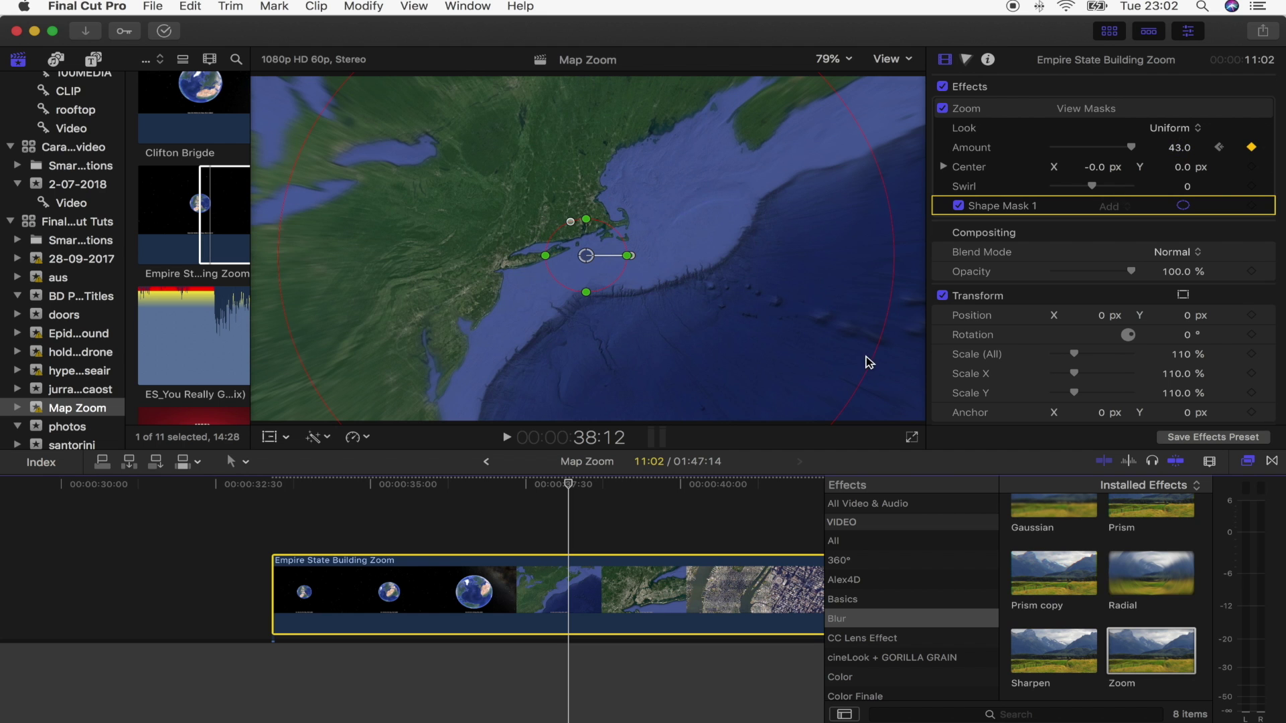
scroll(469, 536, right, 5)
drag(438, 484, 556, 494)
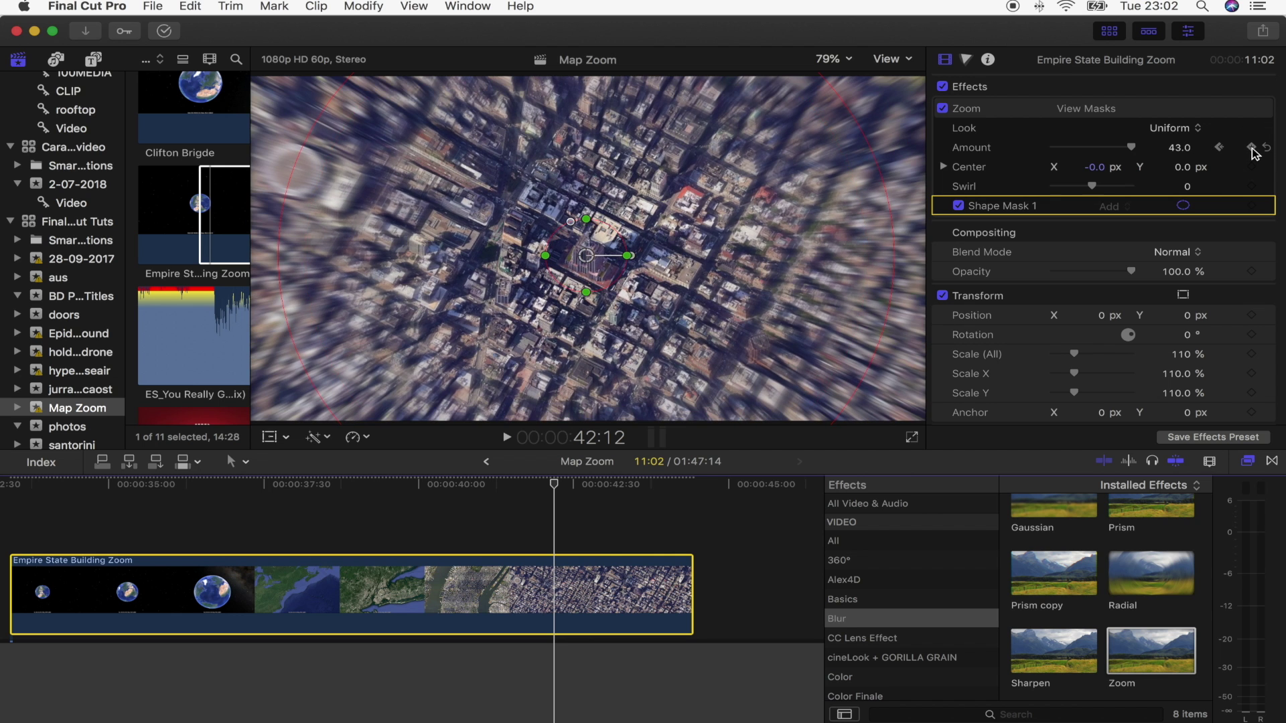
click(624, 485)
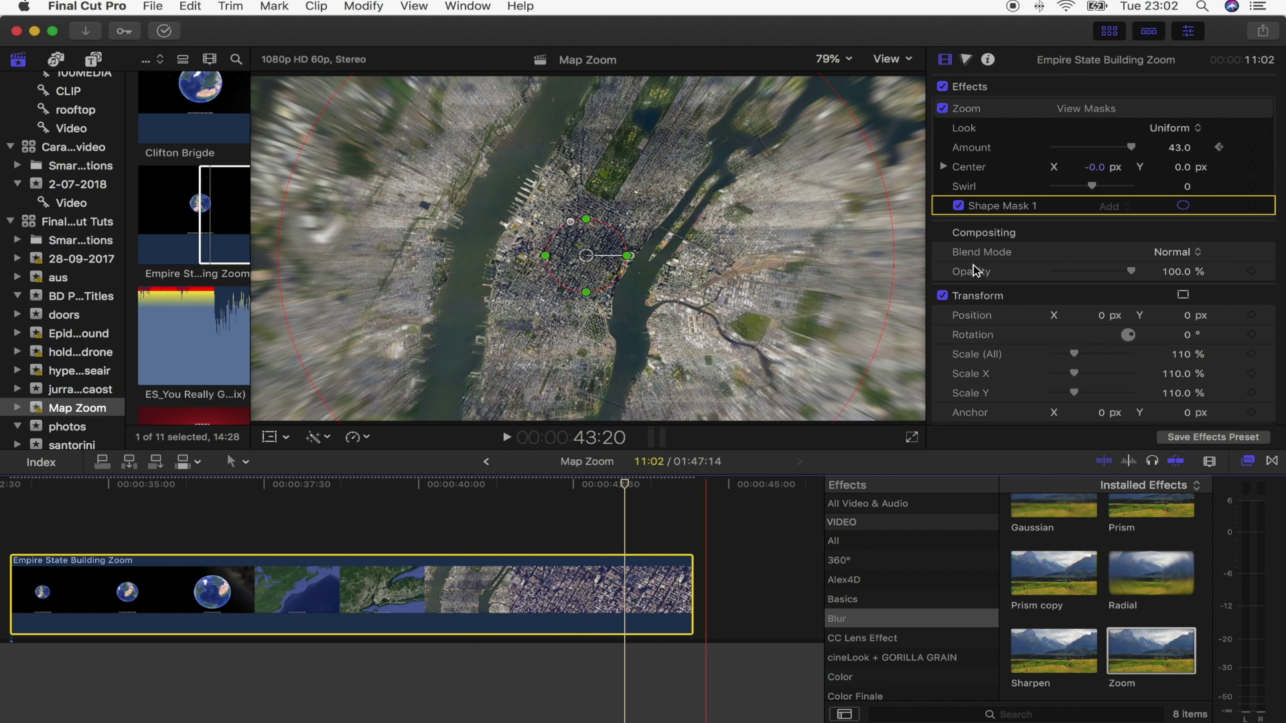
drag(1131, 148, 1043, 153)
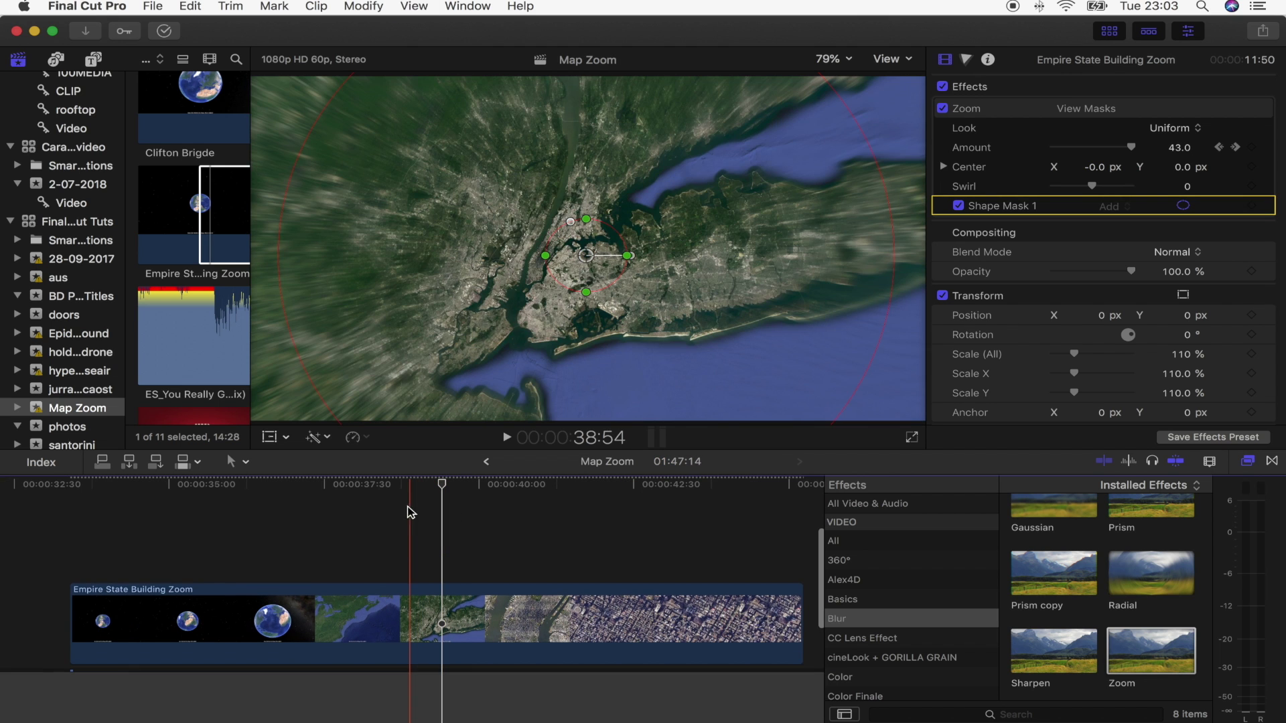
- Place the cloud clip from its start point on a lane above the Empire State zoom clip
scroll(186, 243, down, 5)
scroll(186, 243, down, 10)
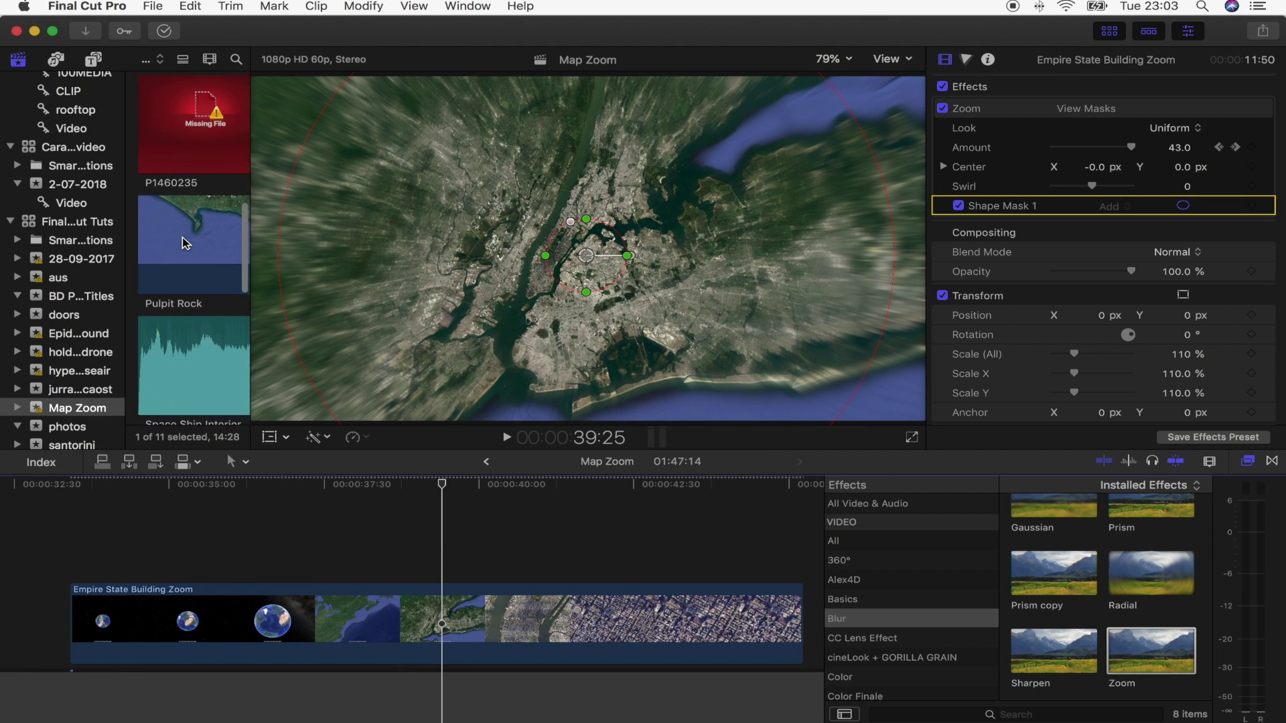
click(158, 213)
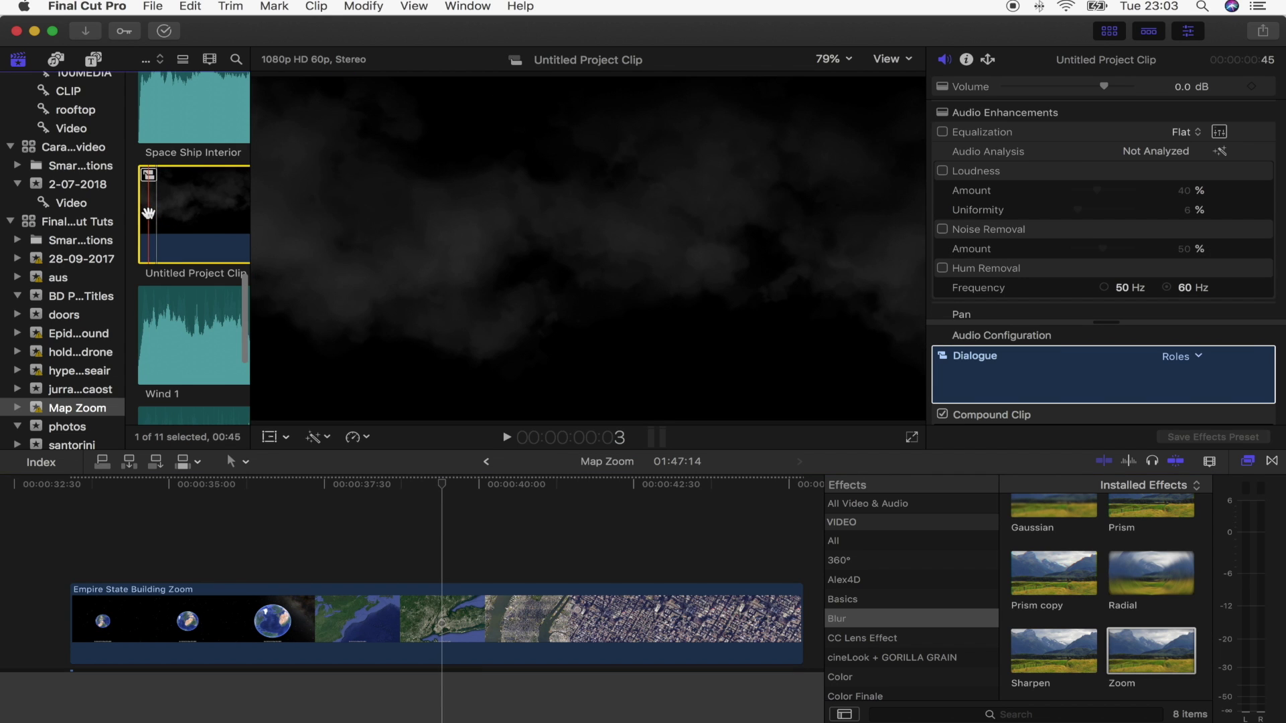
key(i)
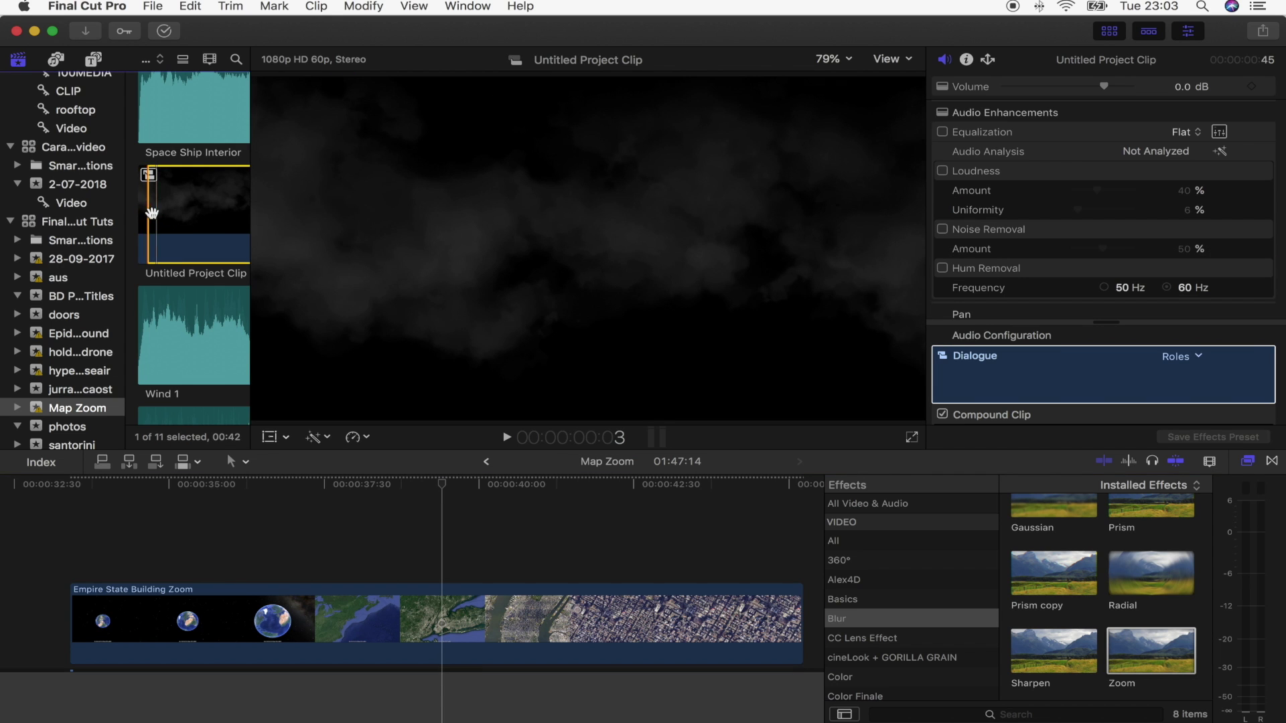
drag(200, 215, 464, 534)
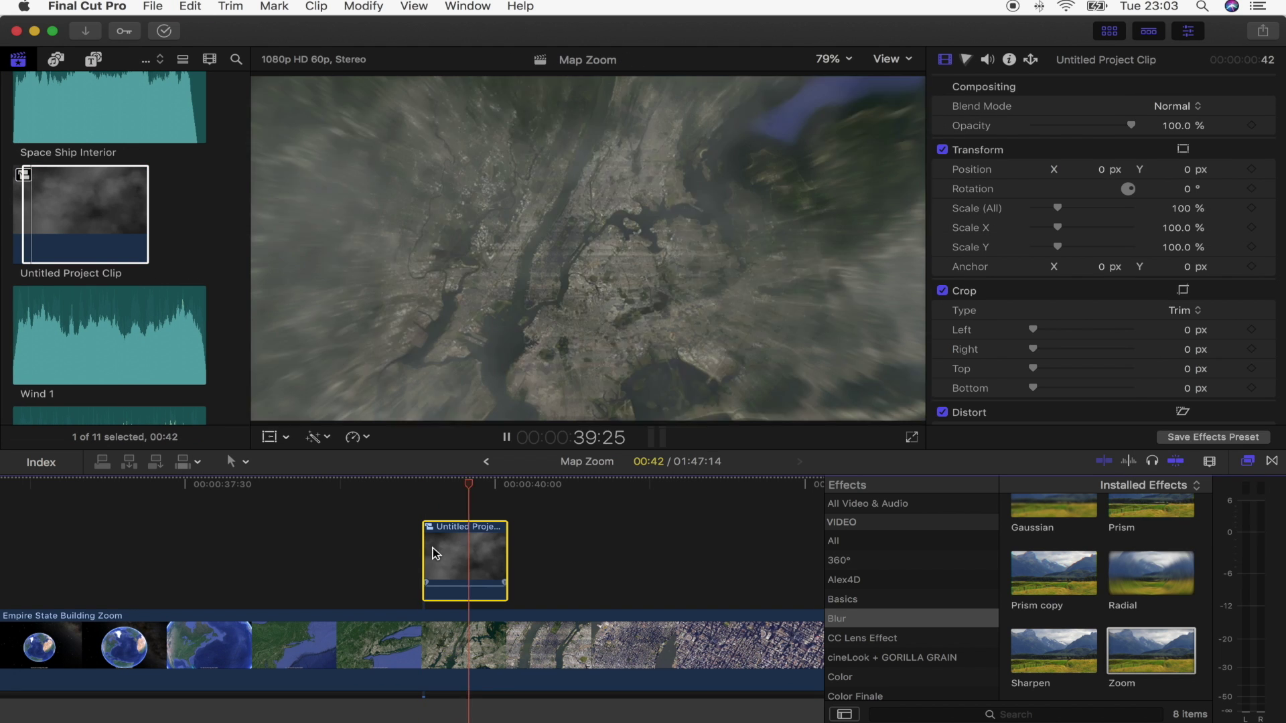
- Blend the cloud overlay with Add mode at 25.76% opacity and zoom the timeline out
click(1199, 106)
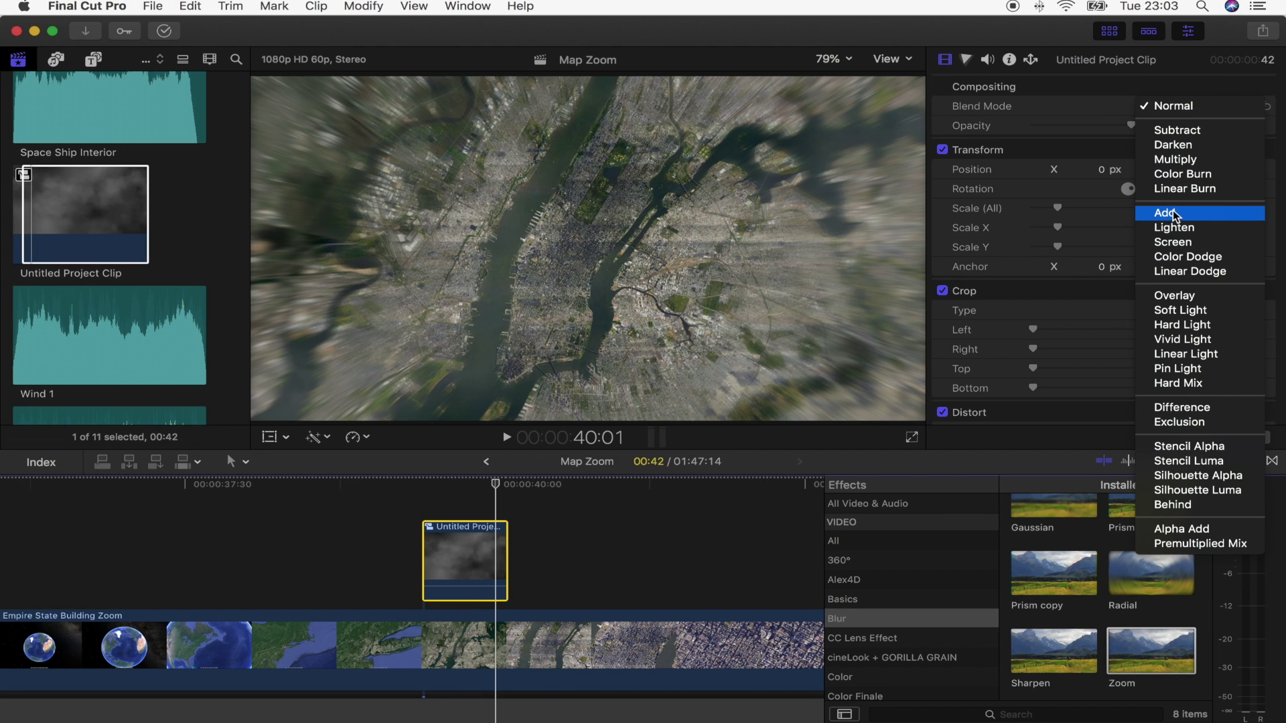
click(1174, 215)
click(432, 494)
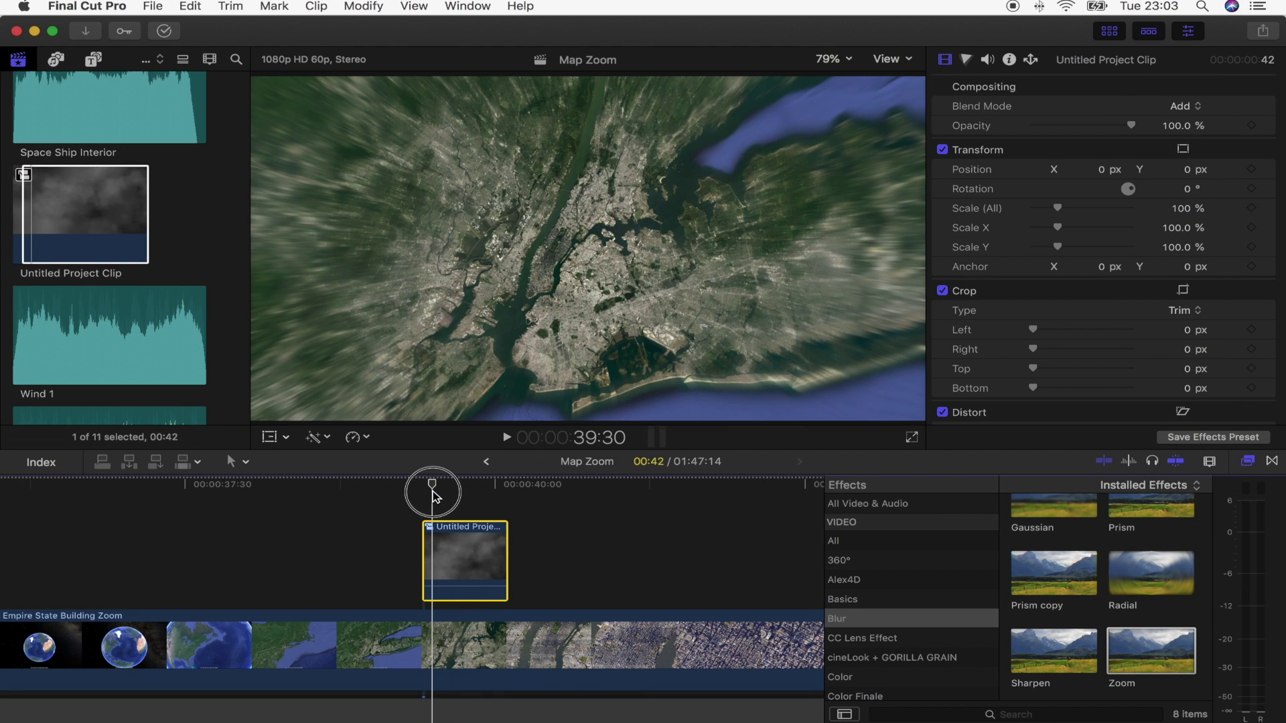
click(474, 492)
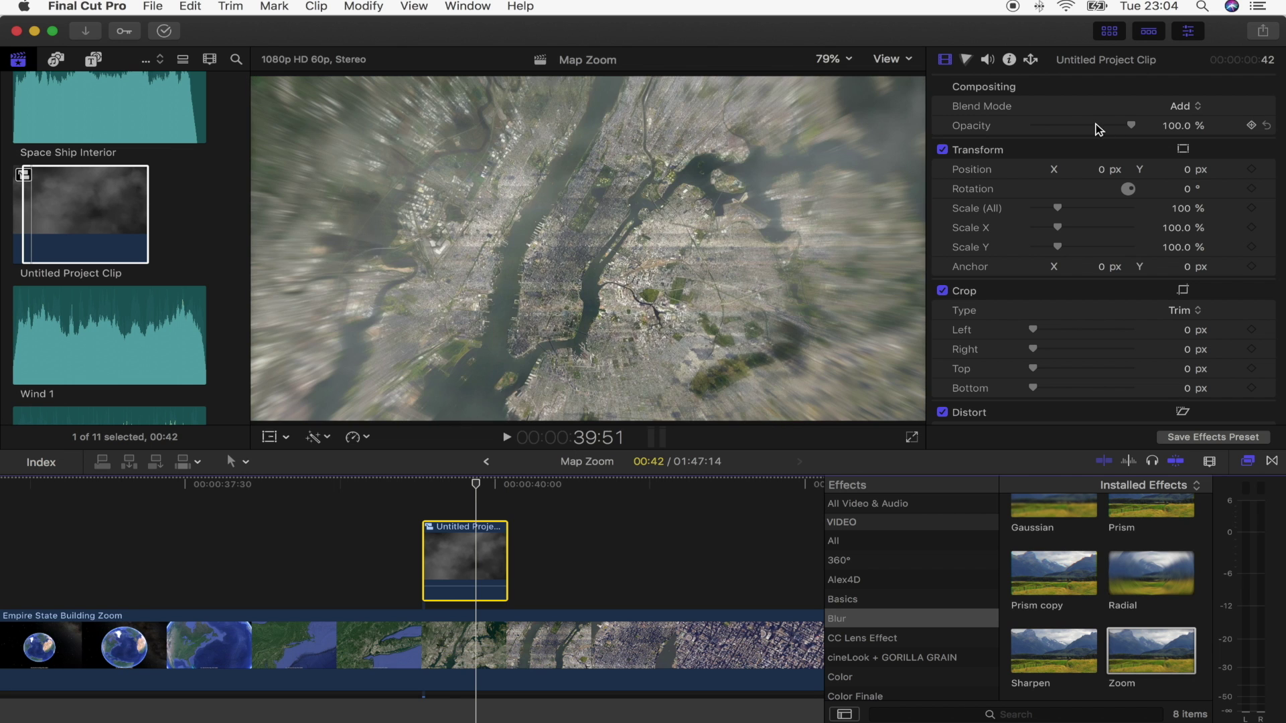
drag(1098, 129, 1065, 126)
click(465, 504)
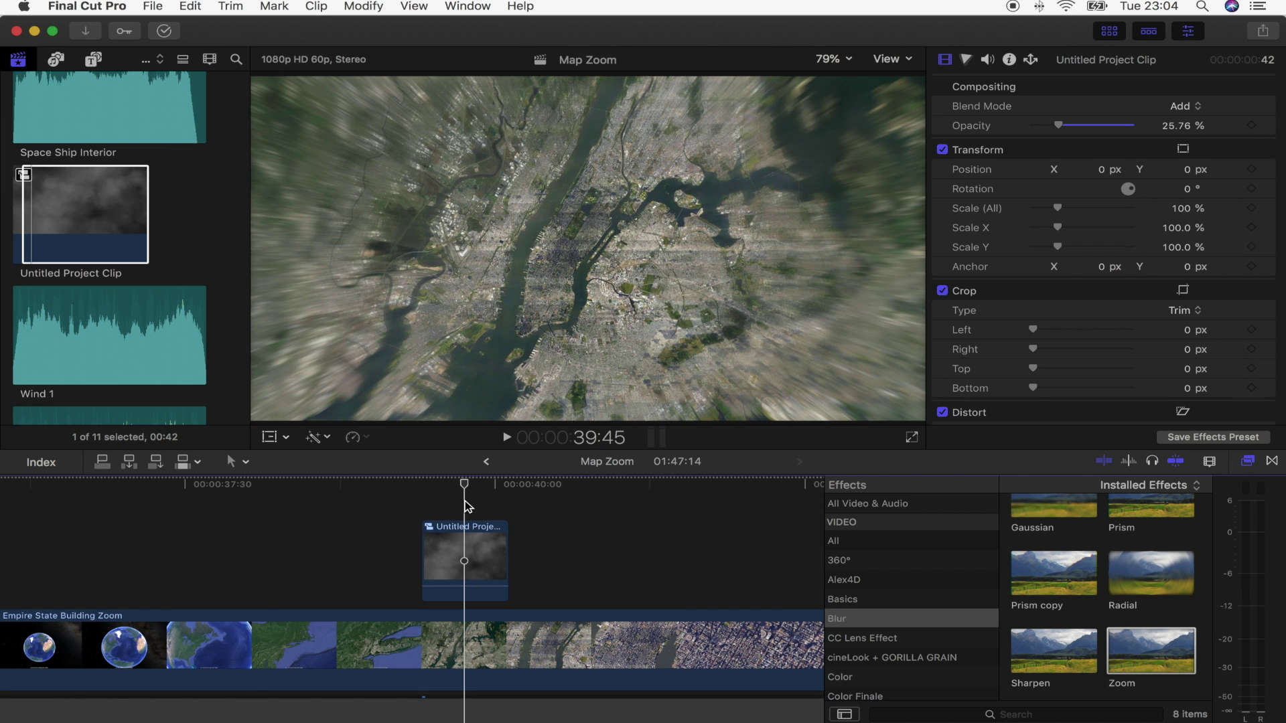
key(super+minus)
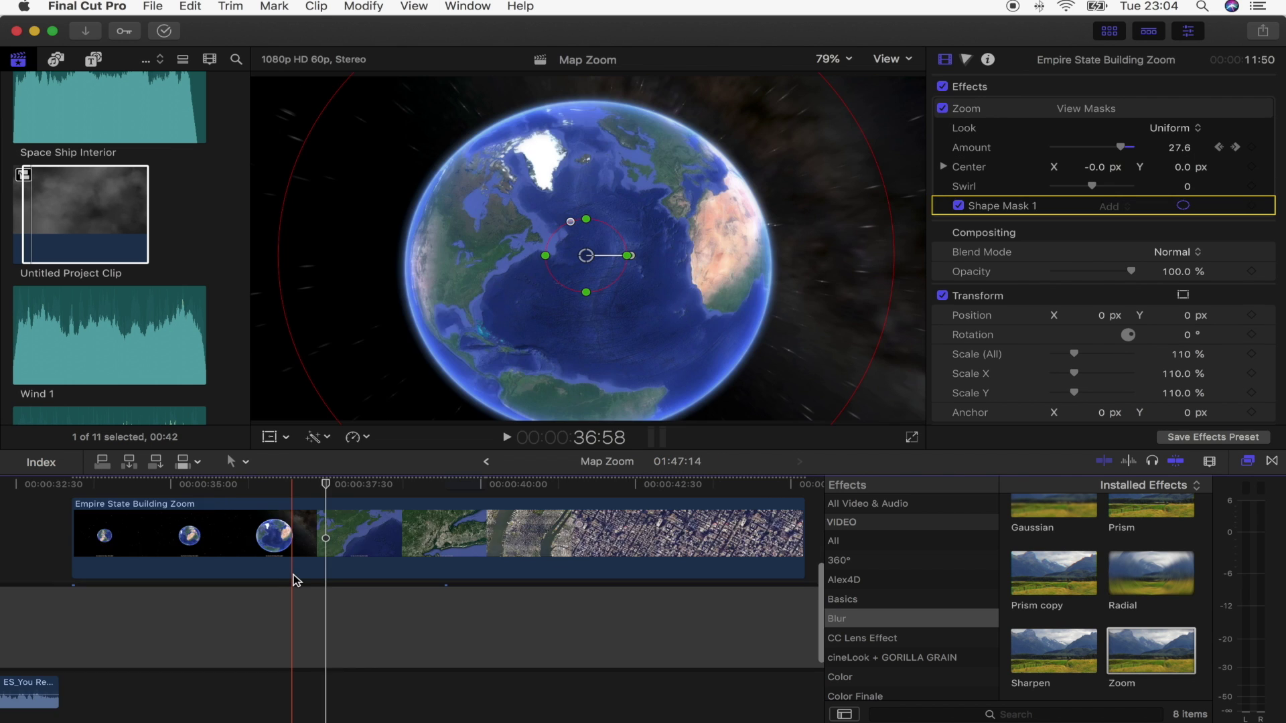
key(super+minus)
key(super+minus)
scroll(170, 556, left, 2)
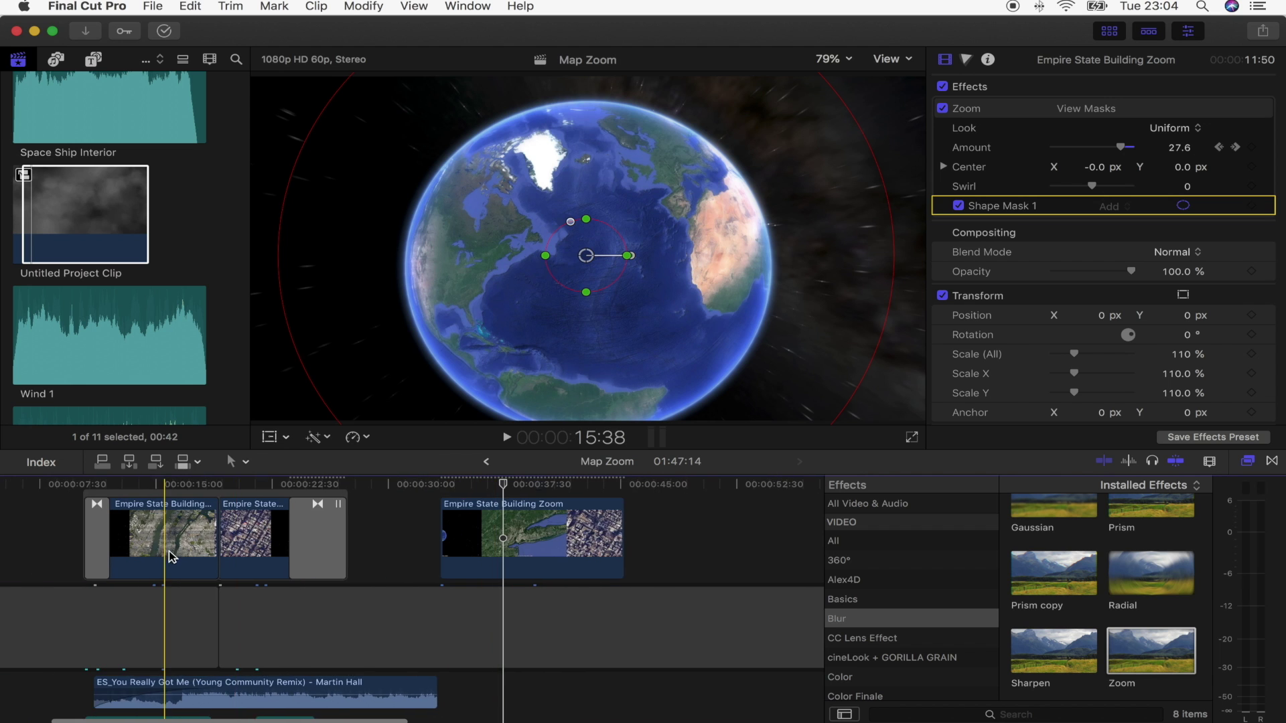
key(super+equal)
key(super+equal)
key(super+equal)
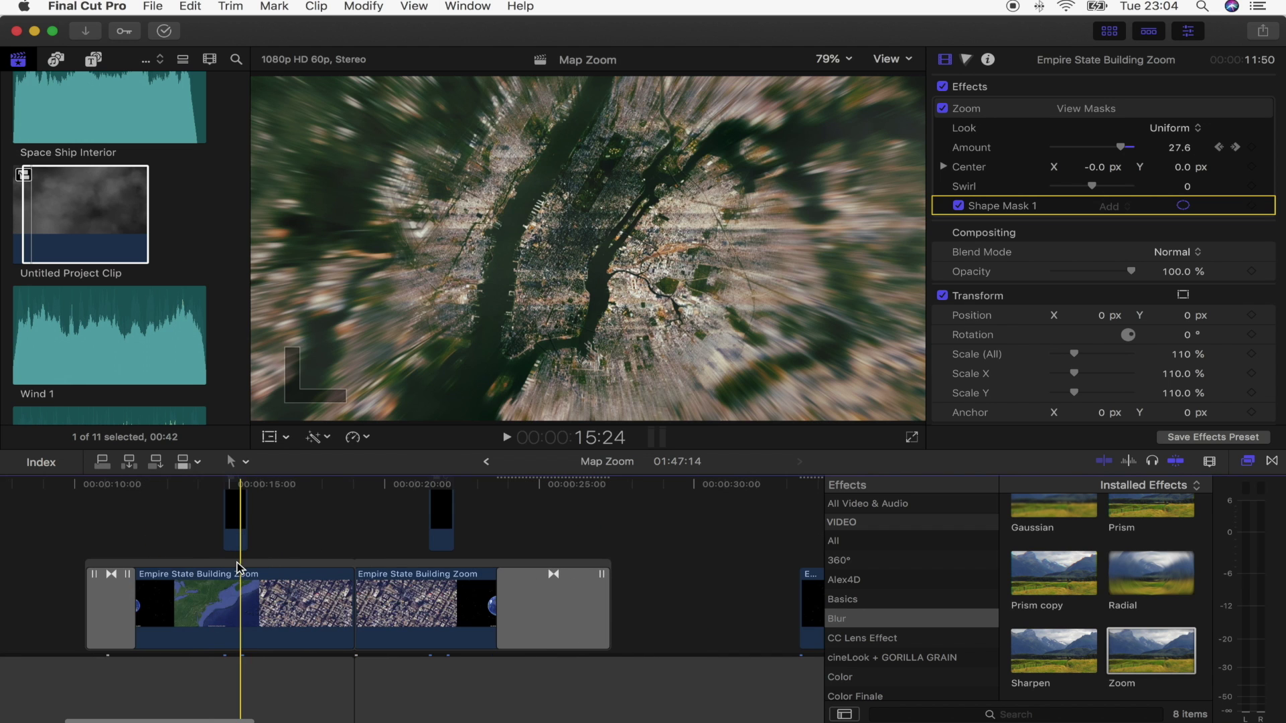
scroll(238, 568, down, 5)
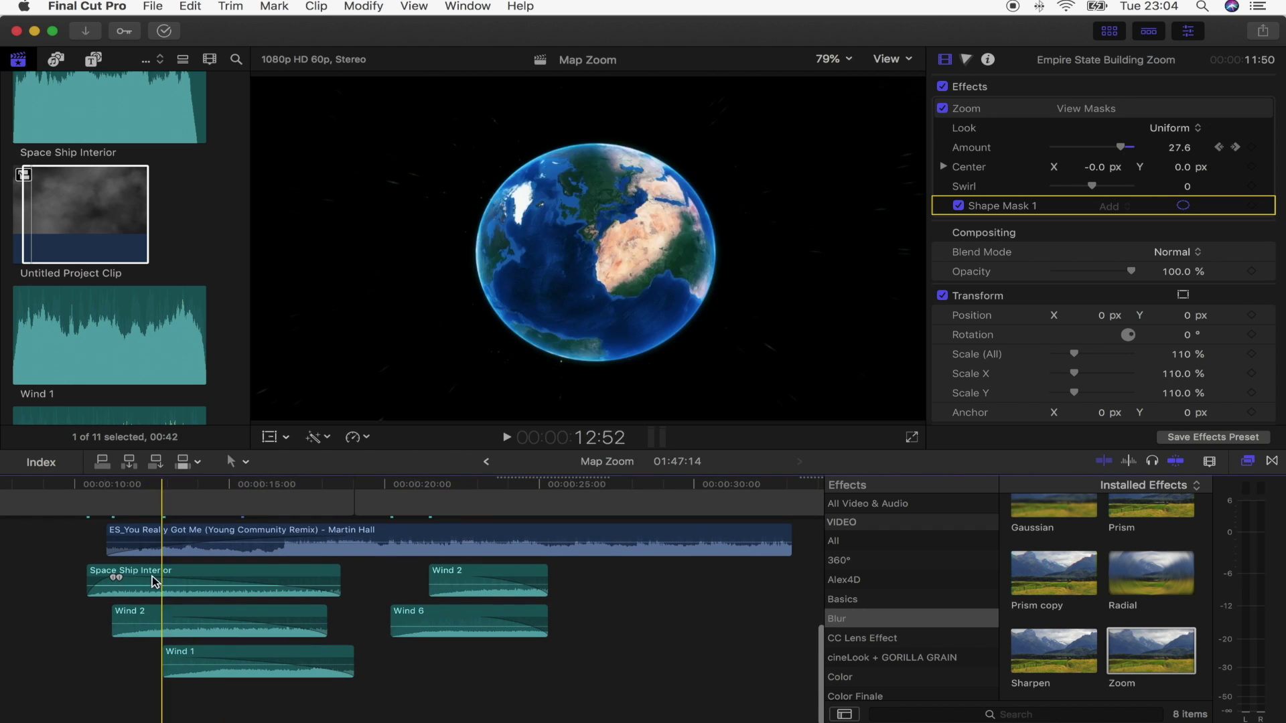
click(446, 616)
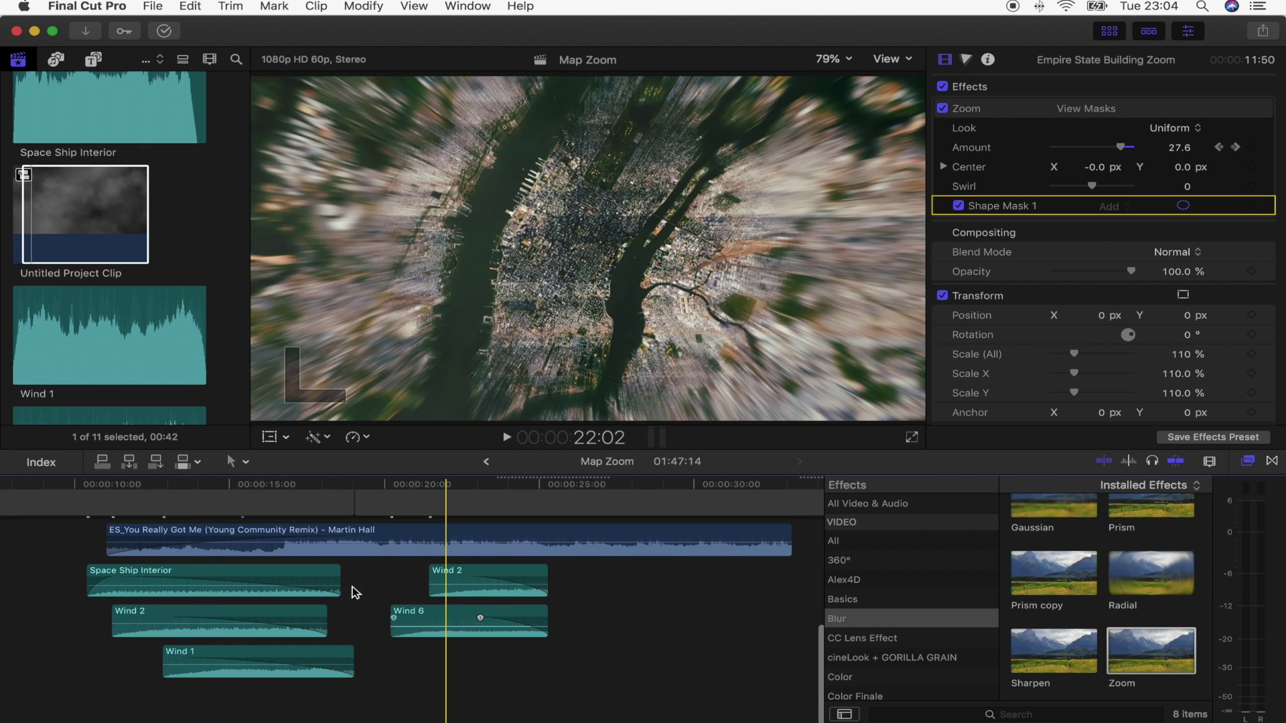
click(163, 582)
drag(163, 583, 198, 584)
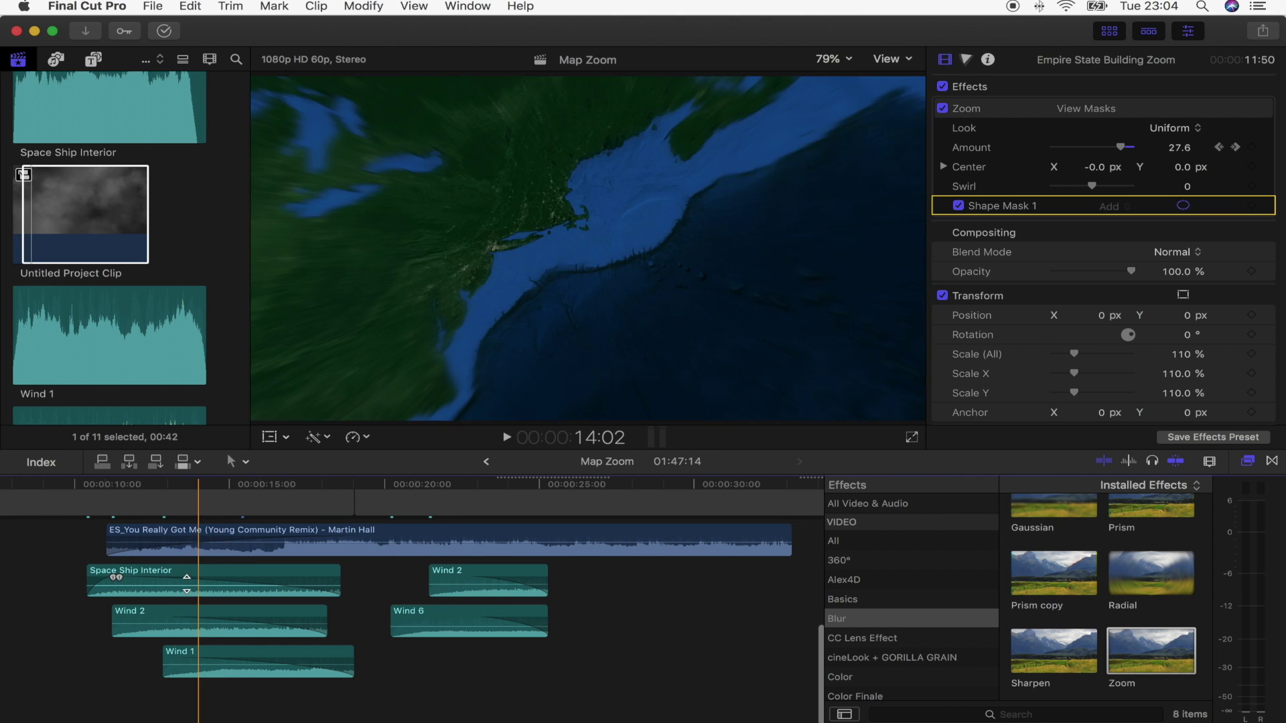
- Scroll up through the effects list toward the Custom LUT effect
scroll(198, 582, up, 3)
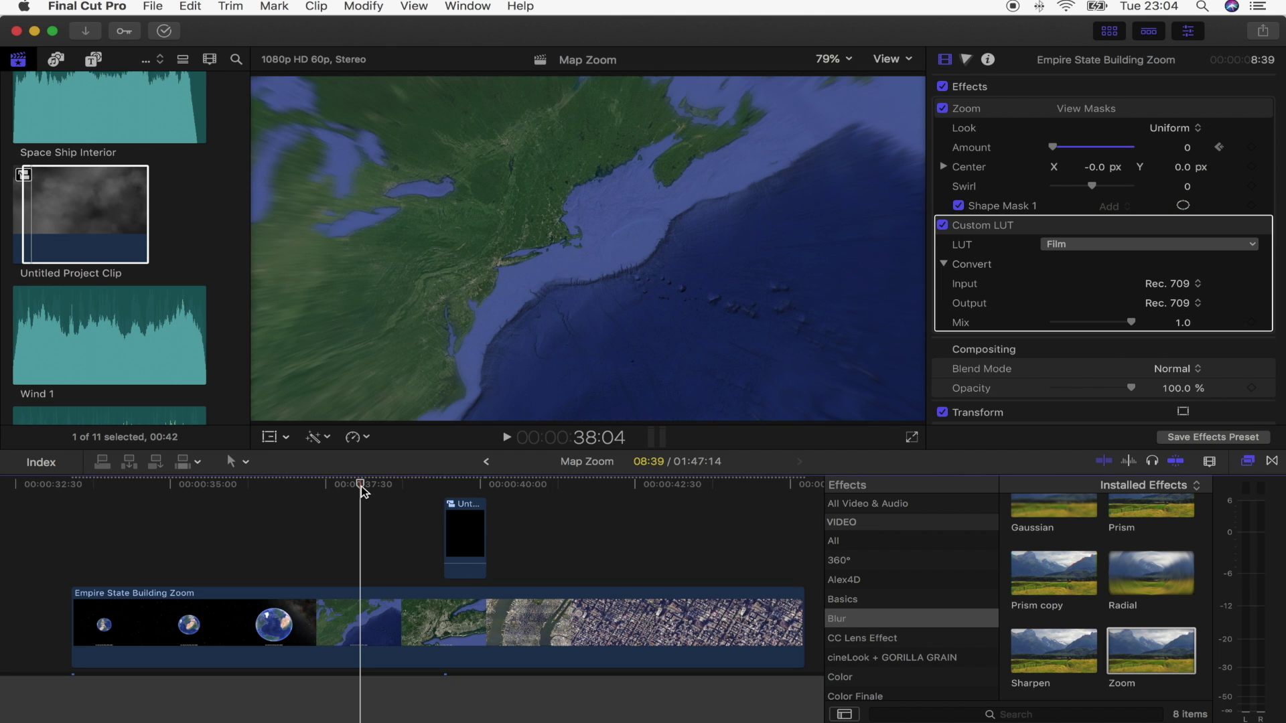